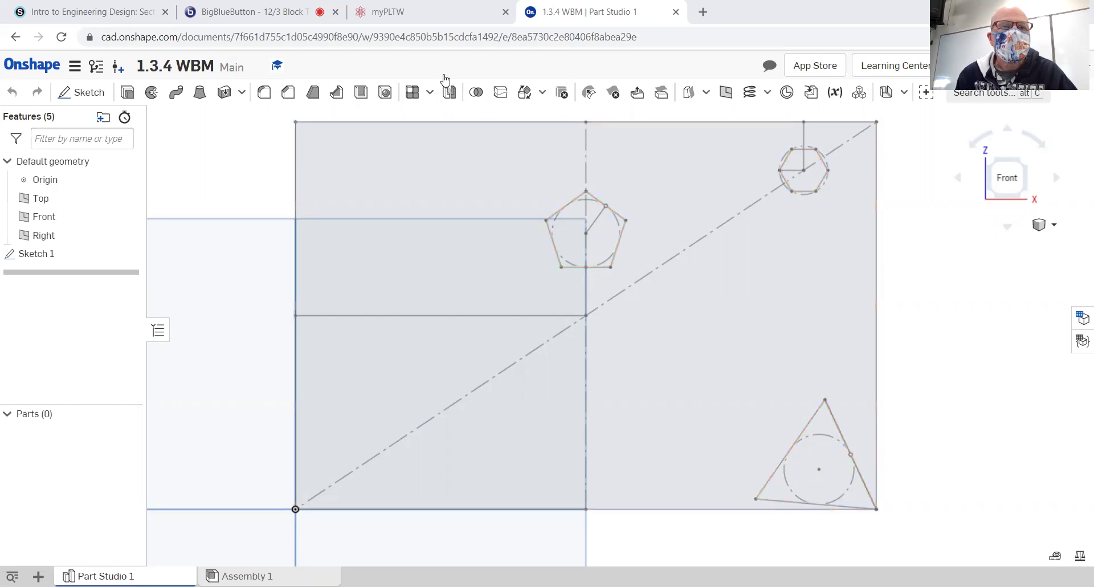
Step: Switch to myPLTW and open the Introduction to Engineering Design course from the course library
{"action": "left_click", "coordinate": [433, 11]}
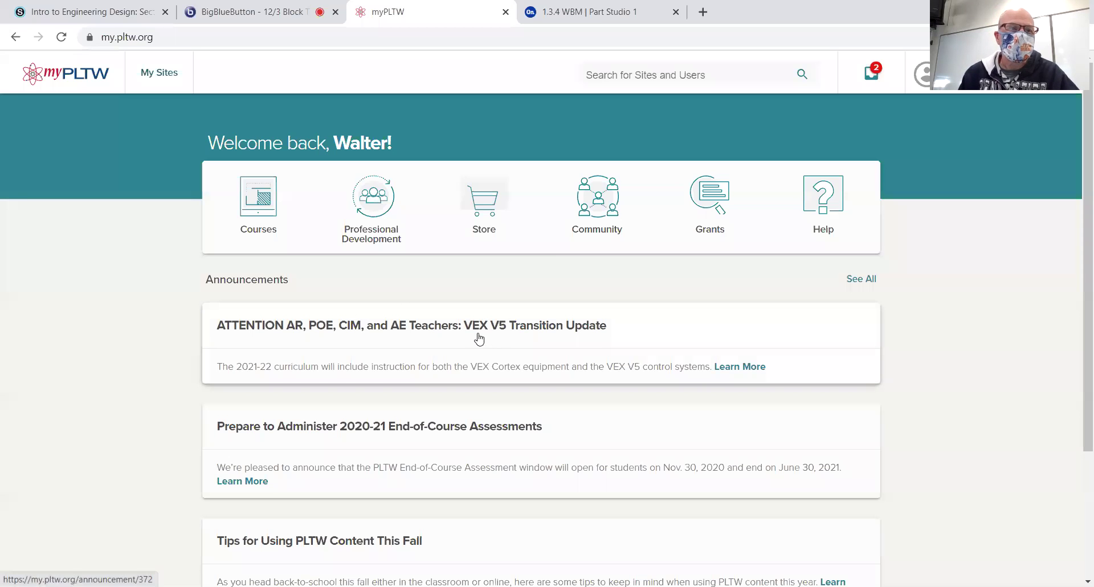
{"action": "left_click", "coordinate": [249, 202]}
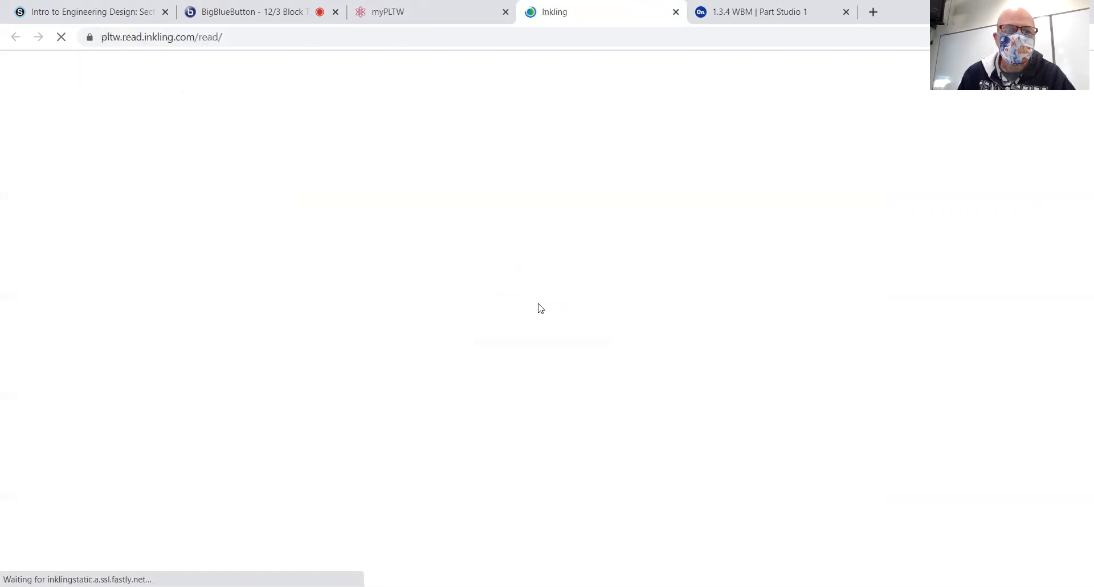
{"action": "scroll", "coordinate": [552, 354], "scroll_direction": "down", "scroll_amount": 5}
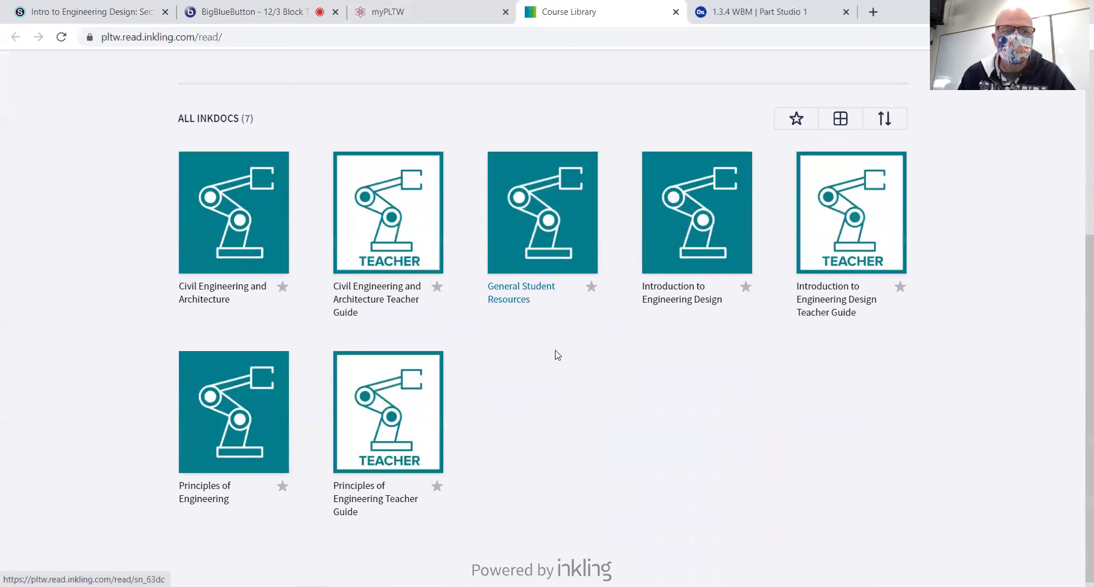
{"action": "left_click", "coordinate": [682, 225]}
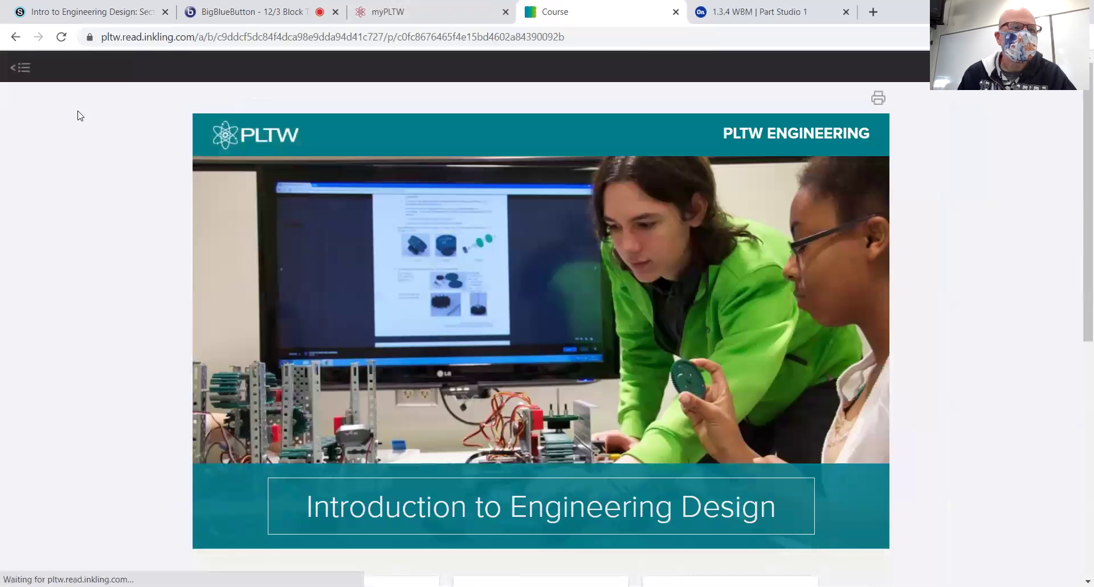
Step: Open Activity 1.3.4 CAD Modeling Skills from Lesson 1.3 CAD Fundamentals in the course contents
{"action": "left_click", "coordinate": [20, 68]}
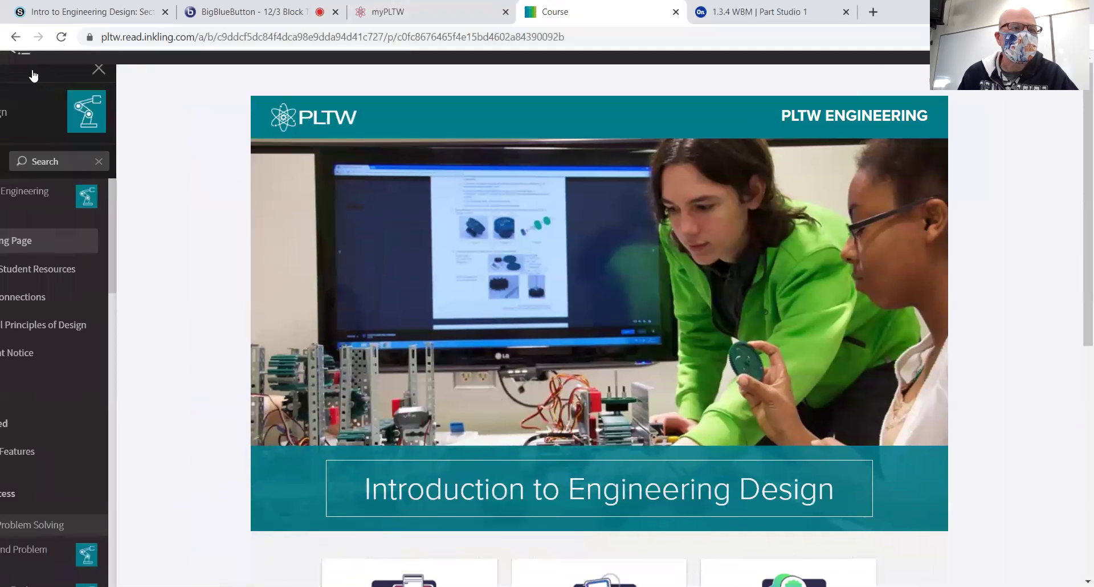
{"action": "scroll", "coordinate": [104, 354], "scroll_direction": "down", "scroll_amount": 3}
{"action": "scroll", "coordinate": [105, 354], "scroll_direction": "down", "scroll_amount": 5}
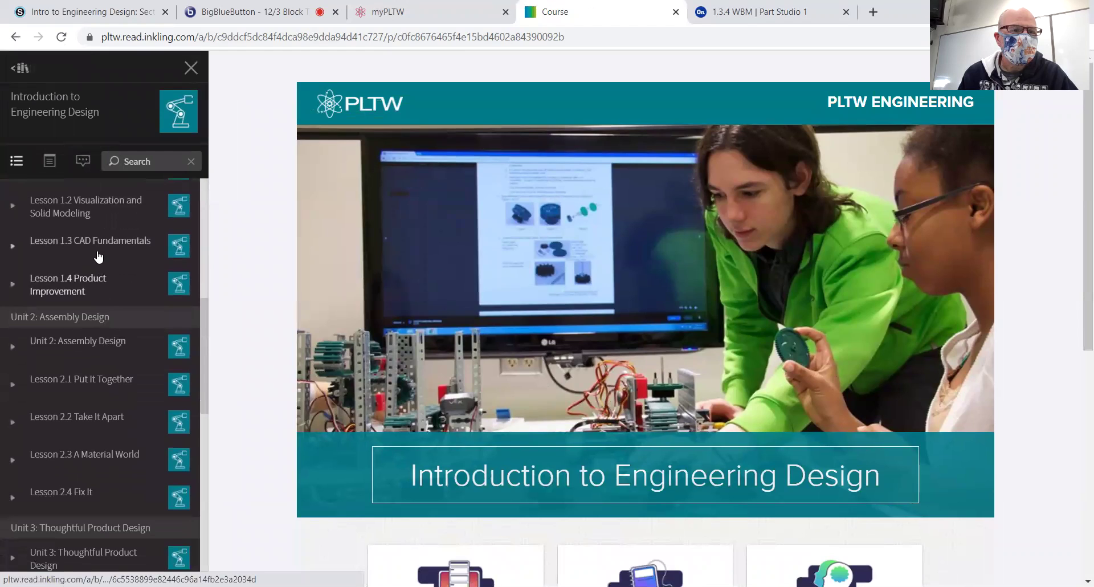
{"action": "left_click", "coordinate": [102, 244]}
{"action": "scroll", "coordinate": [102, 246], "scroll_direction": "down", "scroll_amount": 2}
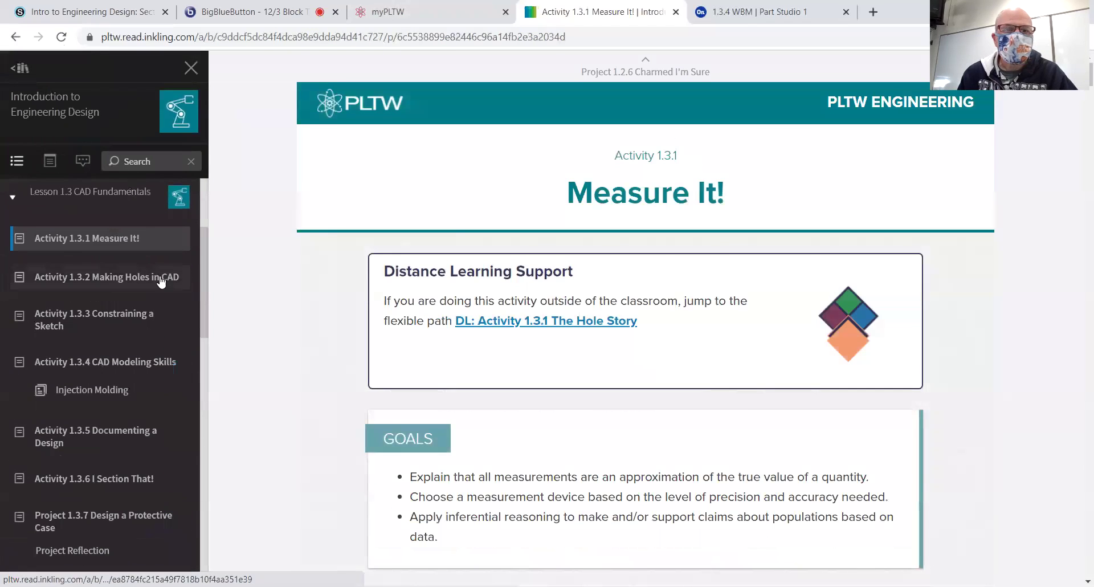
{"action": "left_click", "coordinate": [96, 365]}
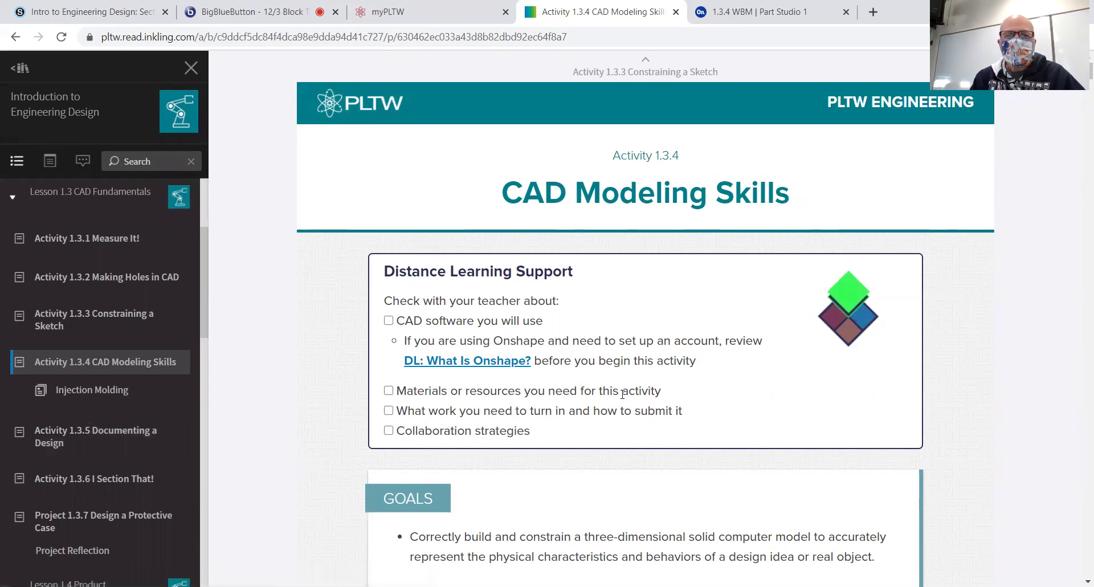
Step: Review the activity's pentagon, hexagon and triangle instructions, the constraint list and the Figure 5 Constrained Polygons drawing
{"action": "scroll", "coordinate": [623, 394], "scroll_direction": "down", "scroll_amount": 8}
{"action": "scroll", "coordinate": [623, 394], "scroll_direction": "down", "scroll_amount": 20}
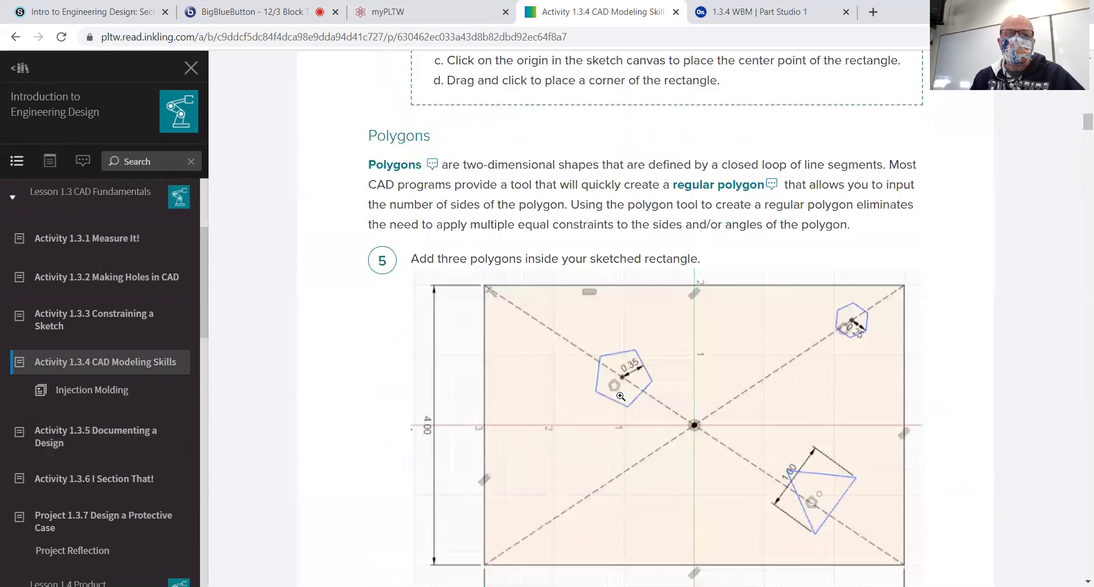
{"action": "scroll", "coordinate": [621, 397], "scroll_direction": "down", "scroll_amount": 14}
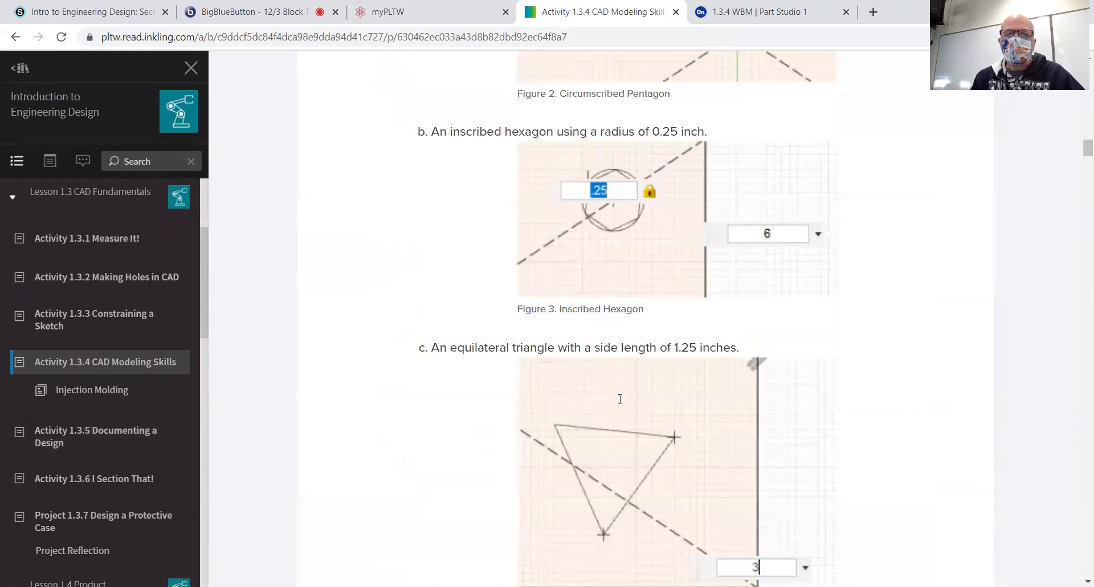
{"action": "scroll", "coordinate": [619, 399], "scroll_direction": "down", "scroll_amount": 10}
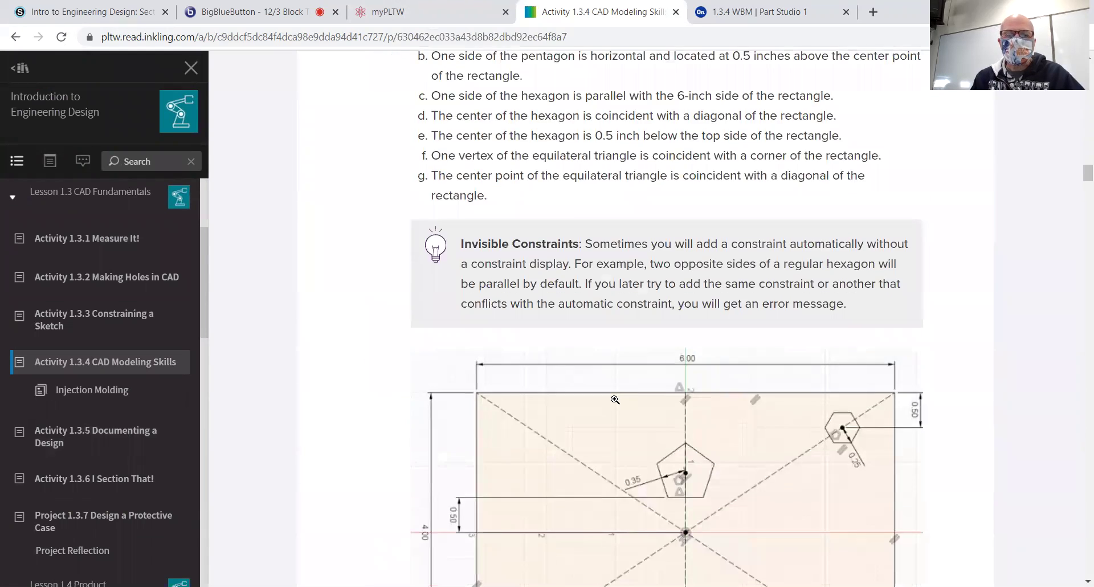
{"action": "scroll", "coordinate": [614, 400], "scroll_direction": "down", "scroll_amount": 4}
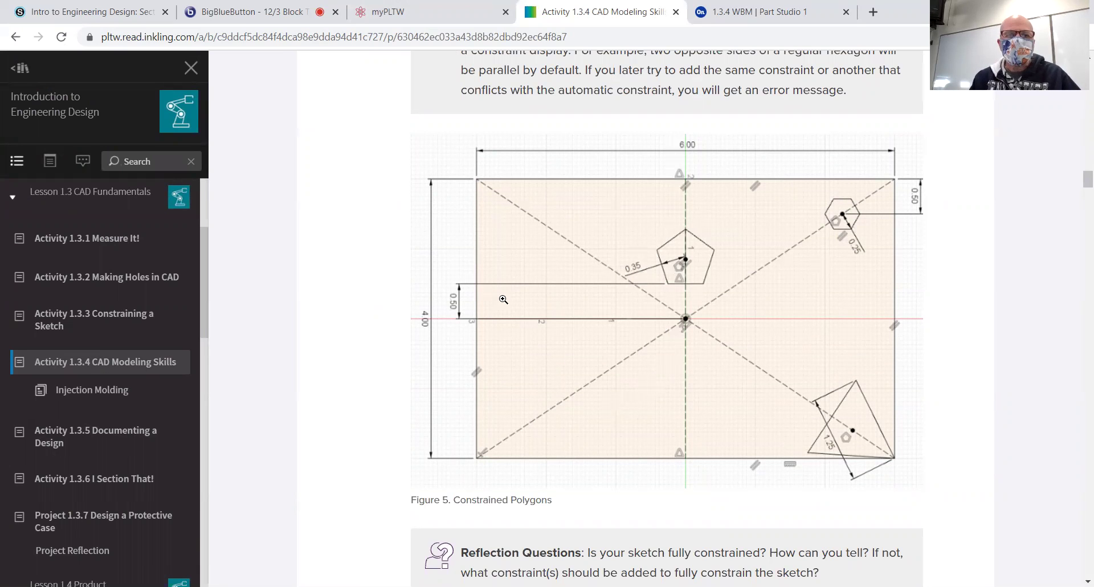
{"action": "scroll", "coordinate": [588, 285], "scroll_direction": "up", "scroll_amount": 20}
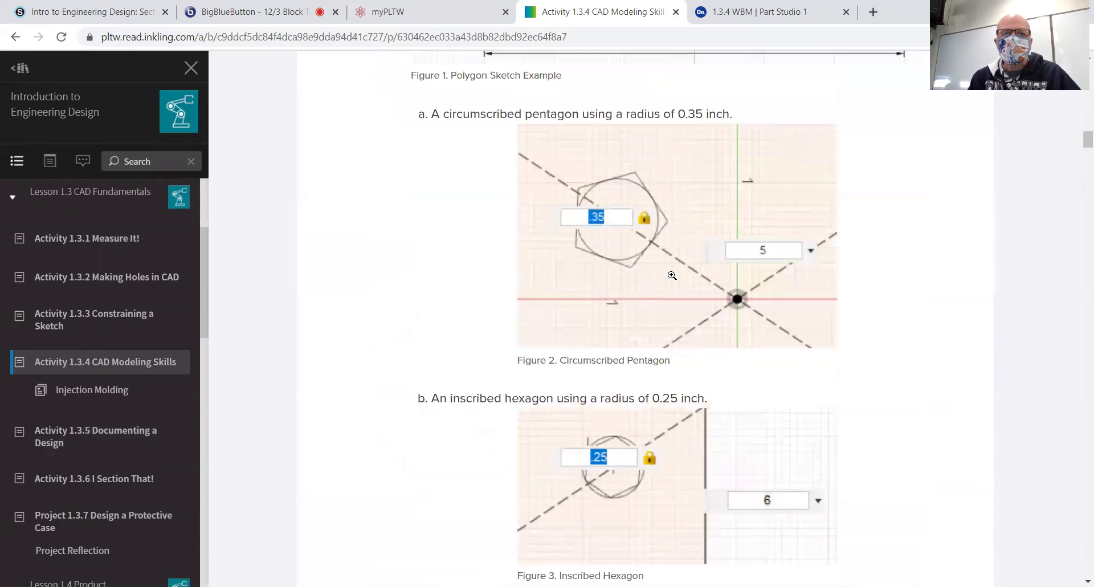
{"action": "scroll", "coordinate": [672, 274], "scroll_direction": "down", "scroll_amount": 20}
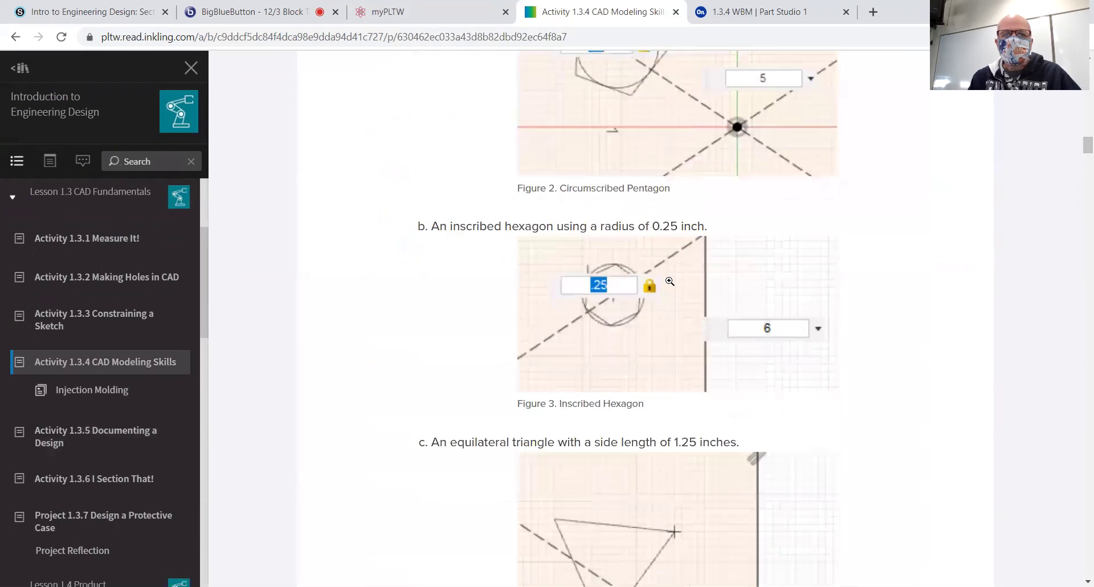
{"action": "scroll", "coordinate": [671, 290], "scroll_direction": "down", "scroll_amount": 8}
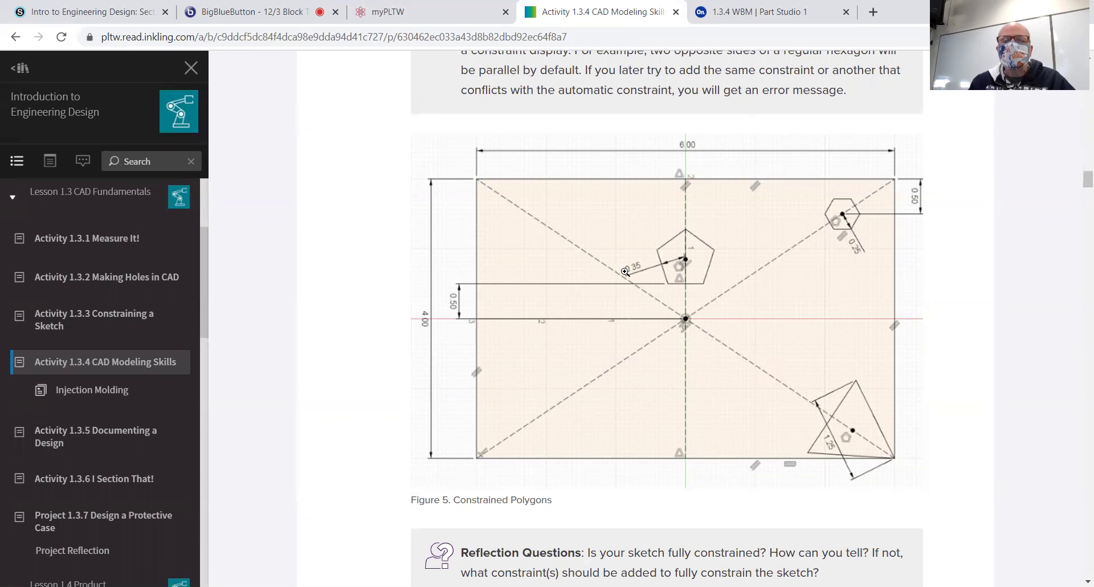
Step: Switch to the 1.3.4 WBM Part Studio in Onshape and open Sketch 1 for editing
{"action": "key", "text": "ctrl+Tab"}
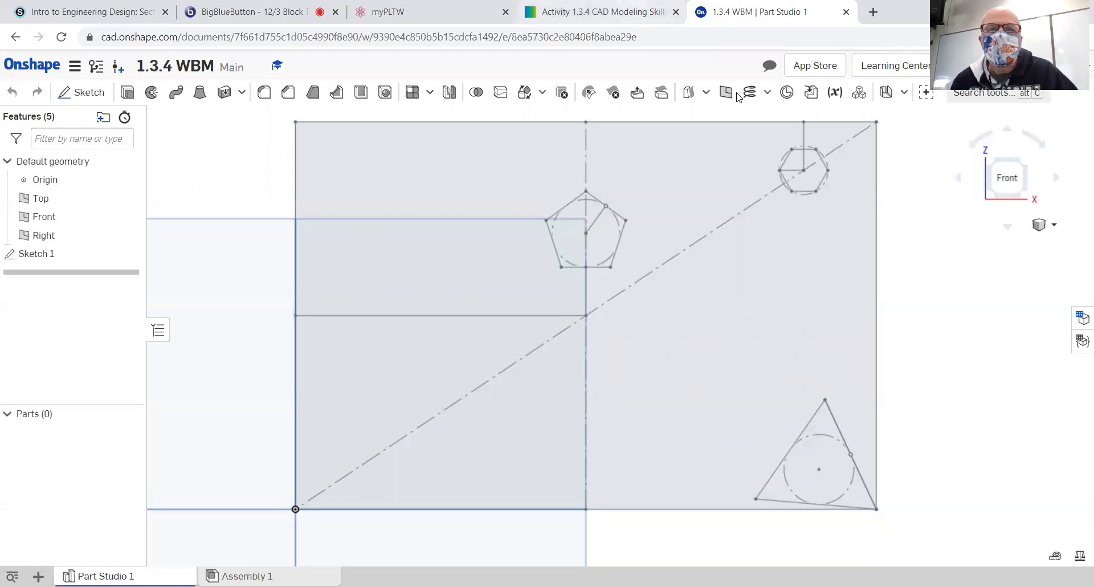
{"action": "key", "text": "ctrl+shift+Tab"}
{"action": "key", "text": "ctrl+Tab"}
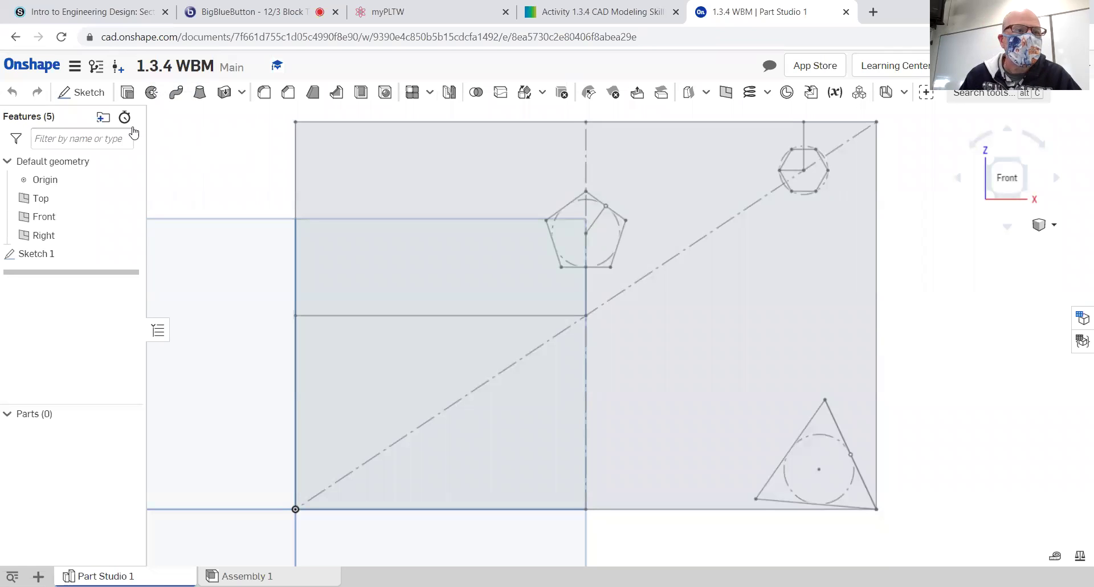
{"action": "right_click", "coordinate": [420, 126]}
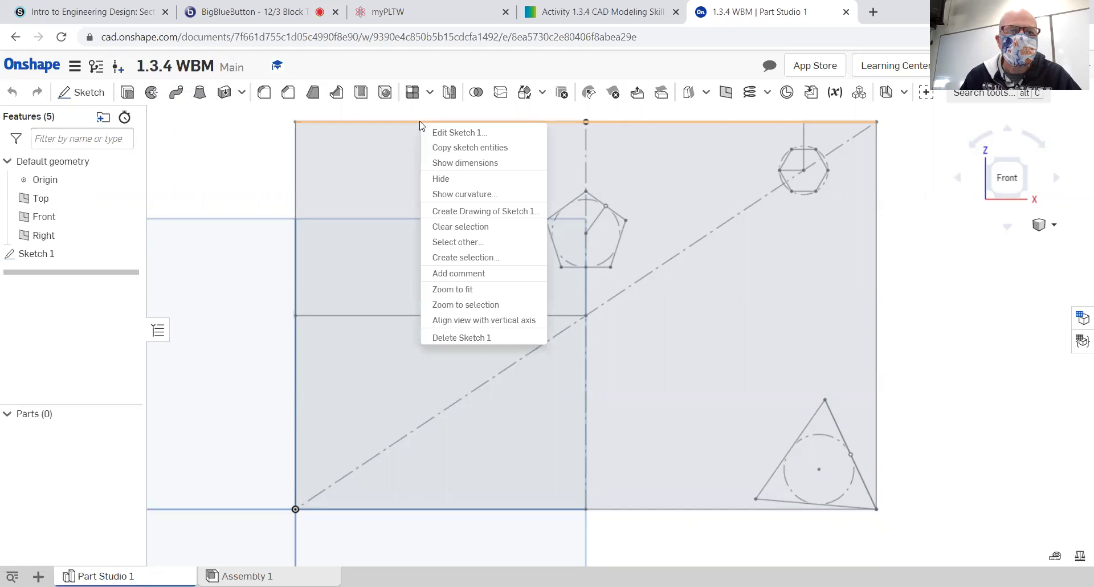
{"action": "left_click", "coordinate": [434, 129]}
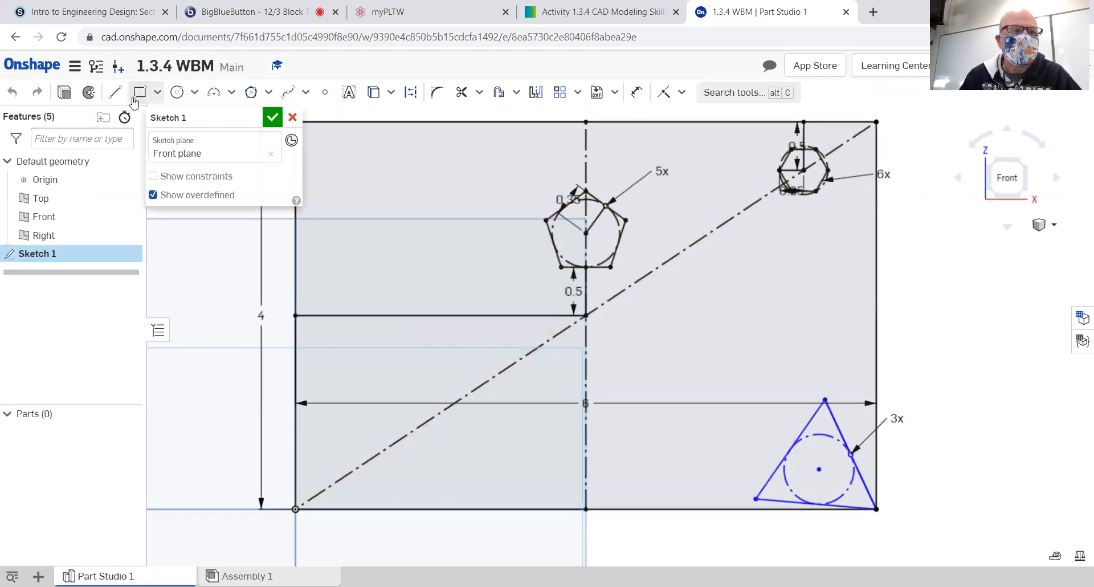
Step: Draw a line from the rectangle's upper-left corner to its lower-right corner and accept the sketch
{"action": "left_click", "coordinate": [115, 92]}
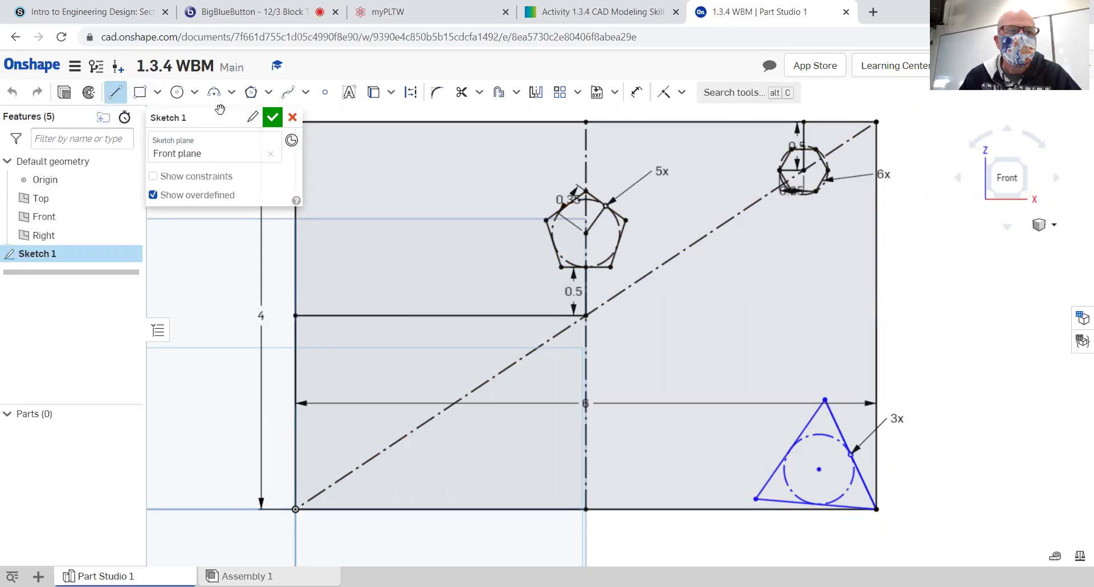
{"action": "left_click_drag", "start_coordinate": [245, 118], "coordinate": [190, 153]}
{"action": "left_click", "coordinate": [295, 122]}
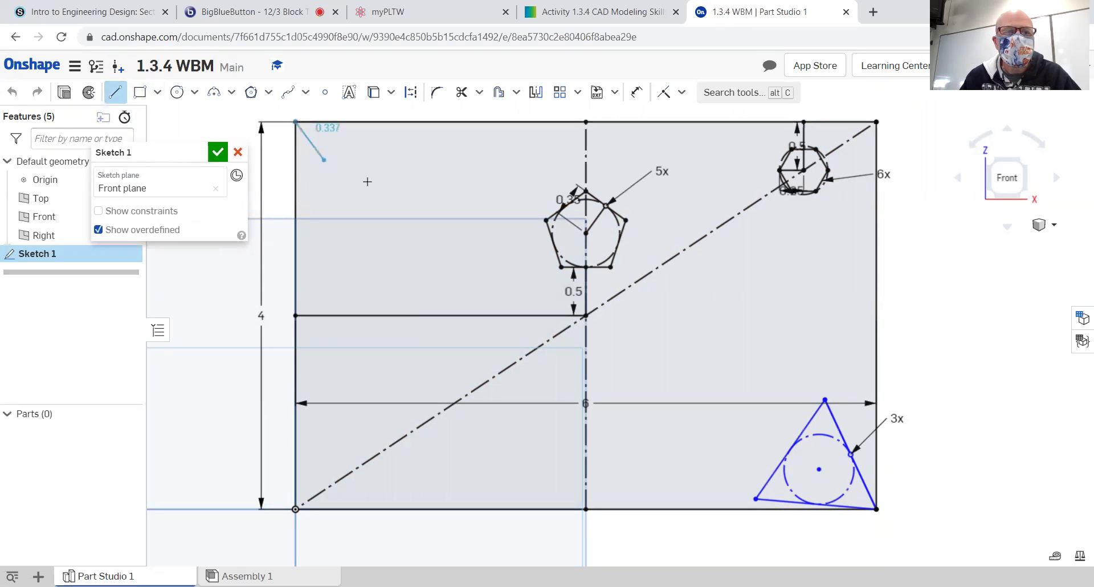
{"action": "left_click", "coordinate": [877, 508]}
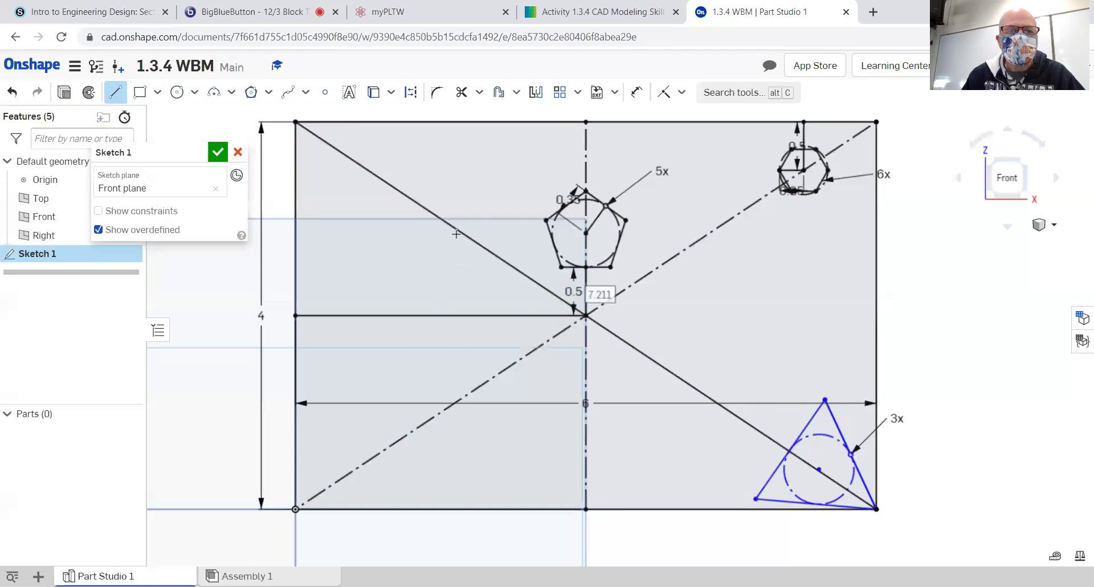
{"action": "left_click", "coordinate": [216, 154]}
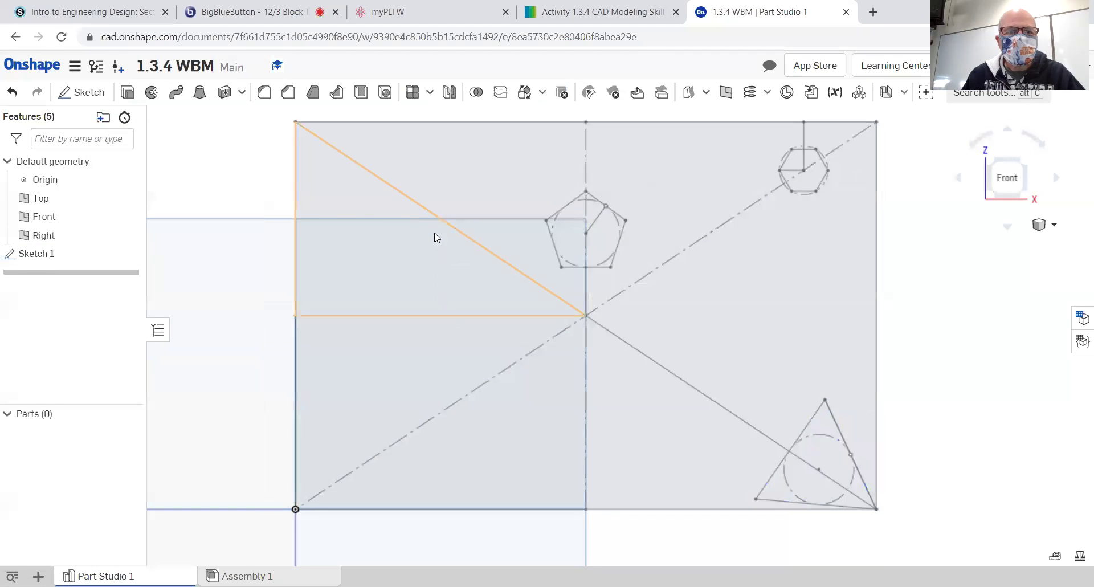
Step: Reopen Sketch 1 and convert the new diagonal to construction geometry
{"action": "right_click", "coordinate": [458, 231]}
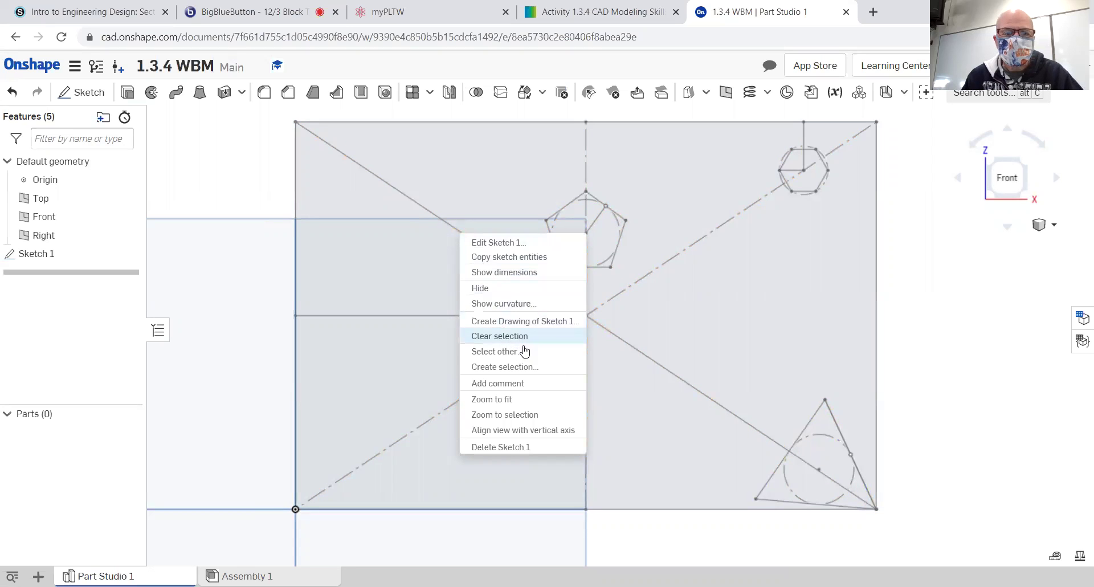
{"action": "left_click", "coordinate": [482, 244]}
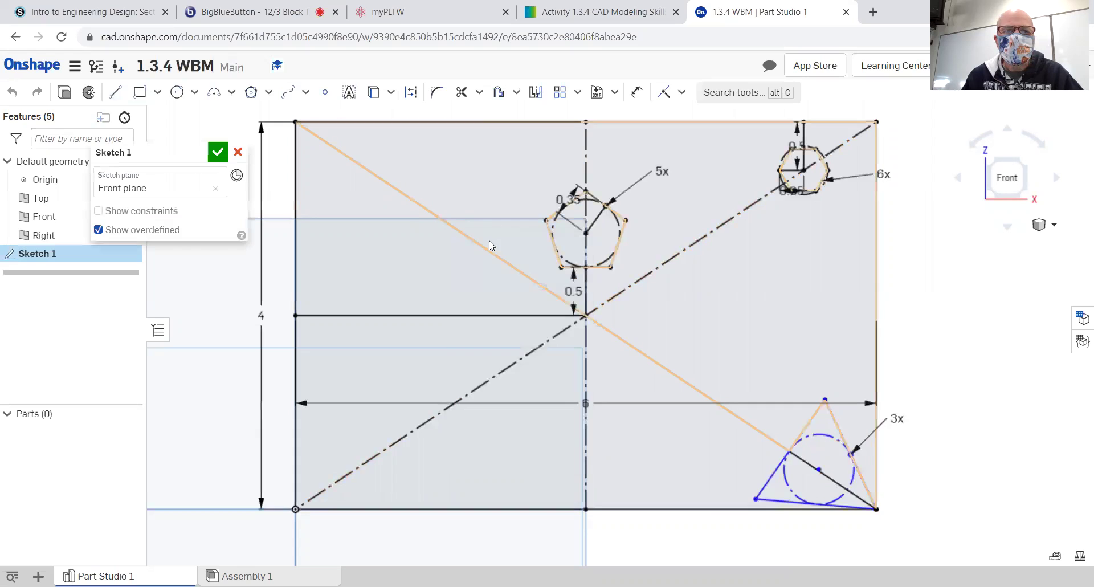
{"action": "right_click", "coordinate": [486, 246]}
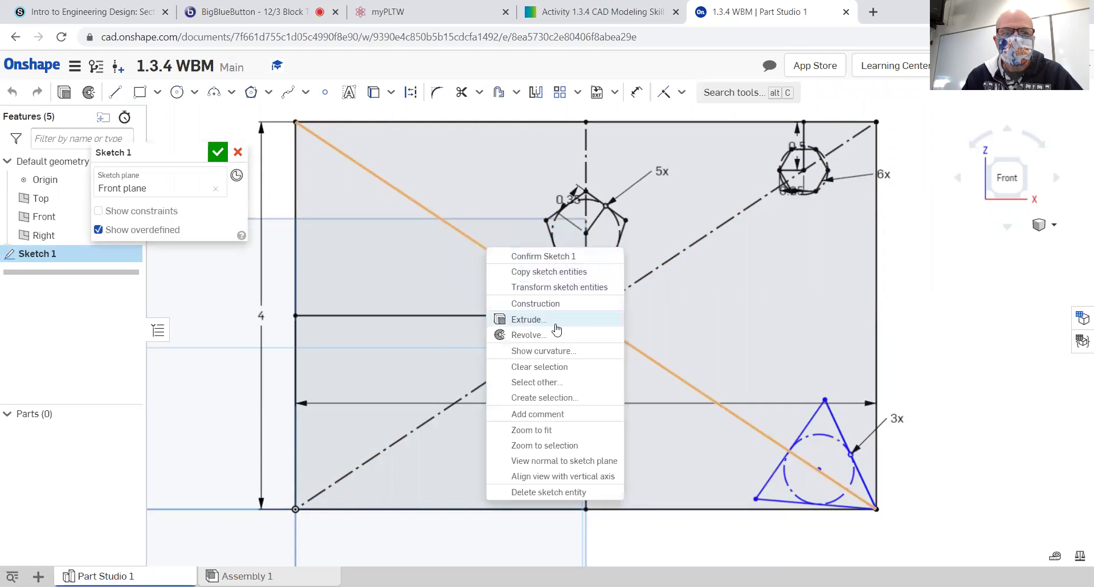
{"action": "left_click", "coordinate": [557, 304]}
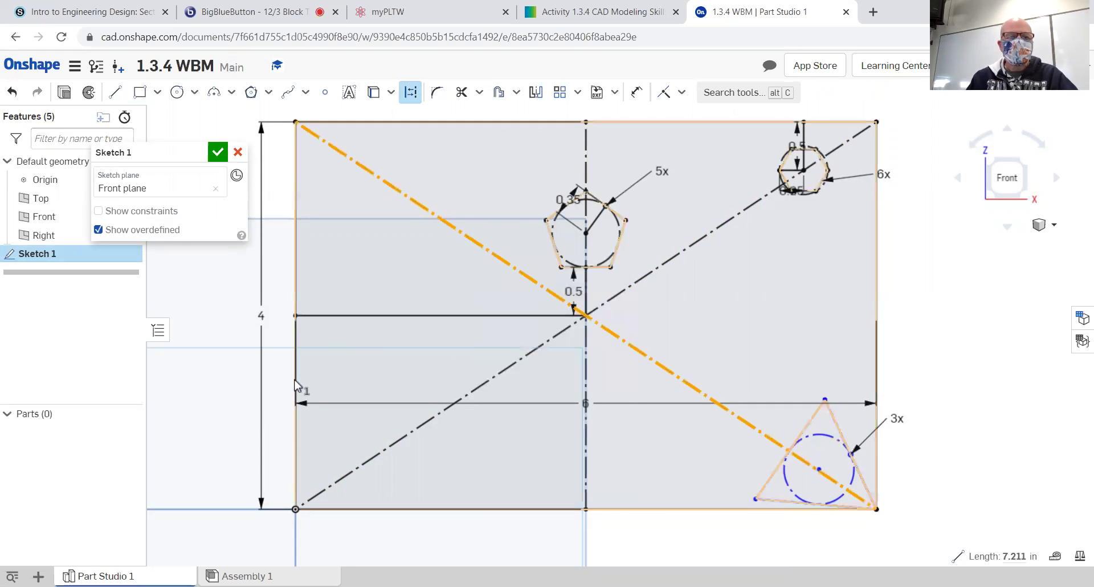
{"action": "left_click", "coordinate": [1000, 368]}
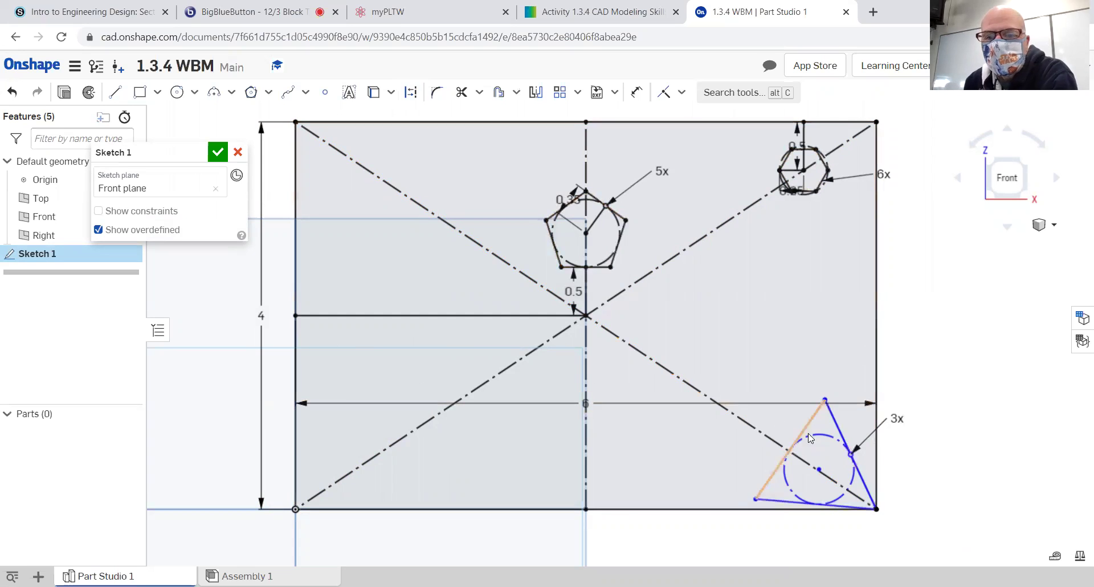
Step: Move the triangle's center point onto the construction diagonal so the two are coincident
{"action": "scroll", "coordinate": [820, 465], "scroll_direction": "down", "scroll_amount": 2}
{"action": "scroll", "coordinate": [820, 464], "scroll_direction": "up", "scroll_amount": 5}
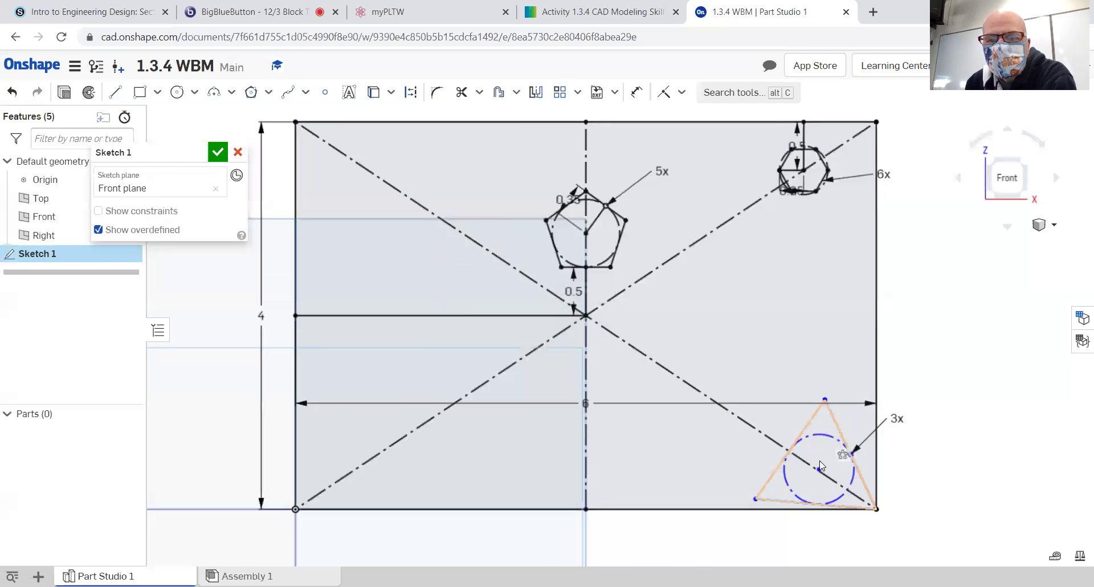
{"action": "scroll", "coordinate": [752, 371], "scroll_direction": "up", "scroll_amount": 3}
{"action": "scroll", "coordinate": [672, 342], "scroll_direction": "down", "scroll_amount": 4}
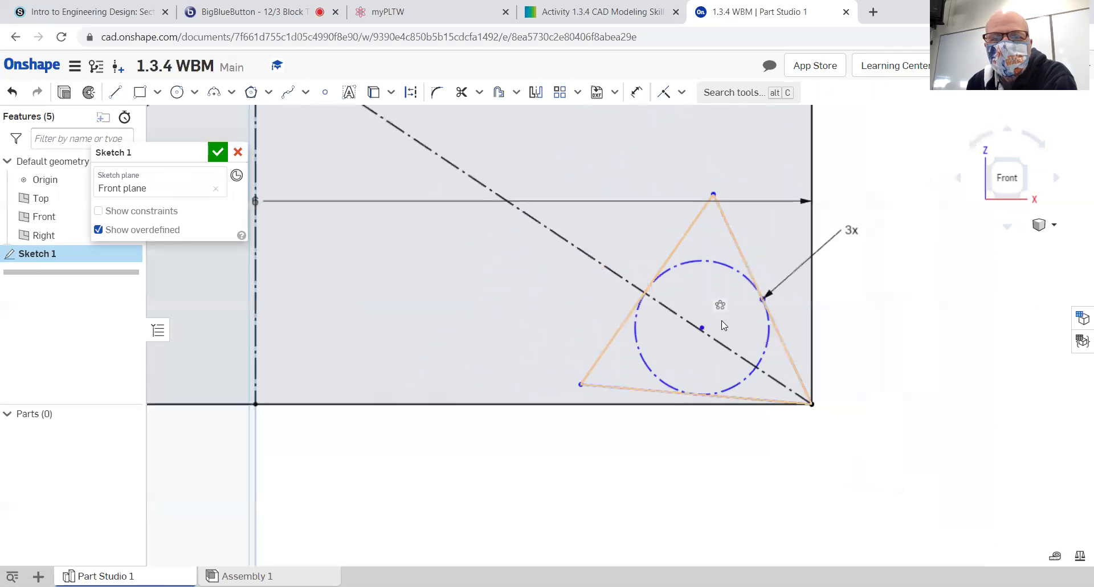
{"action": "scroll", "coordinate": [735, 329], "scroll_direction": "up", "scroll_amount": 4}
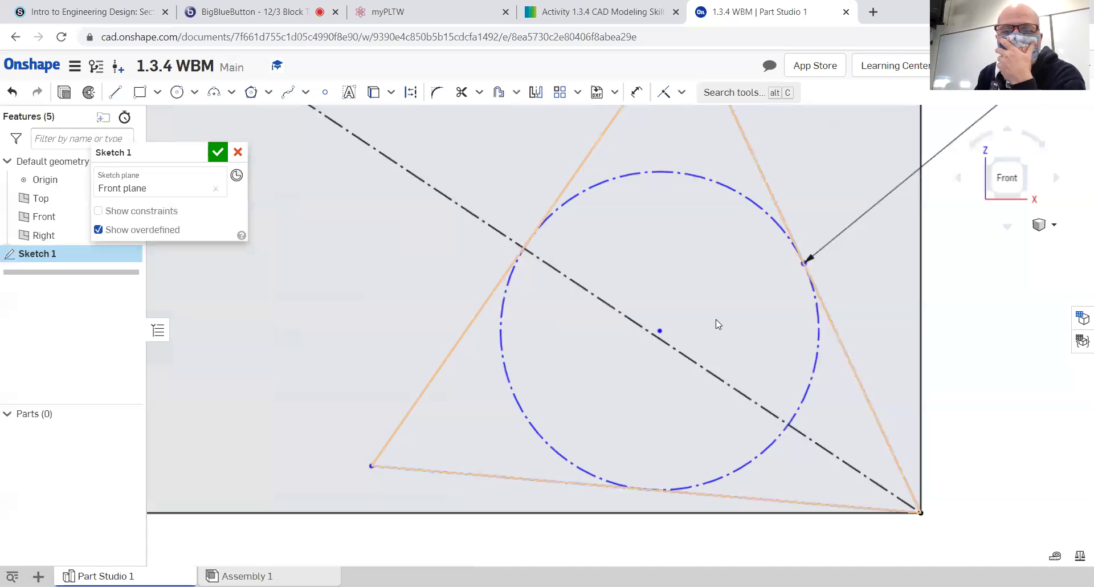
{"action": "mouse_move", "coordinate": [660, 333]}
{"action": "left_mouse_down"}
{"action": "mouse_move", "coordinate": [505, 323]}
{"action": "mouse_move", "coordinate": [566, 244]}
{"action": "mouse_move", "coordinate": [892, 319]}
{"action": "mouse_move", "coordinate": [689, 361]}
{"action": "mouse_move", "coordinate": [574, 349]}
{"action": "mouse_move", "coordinate": [650, 324]}
{"action": "mouse_move", "coordinate": [637, 323]}
{"action": "left_mouse_up"}
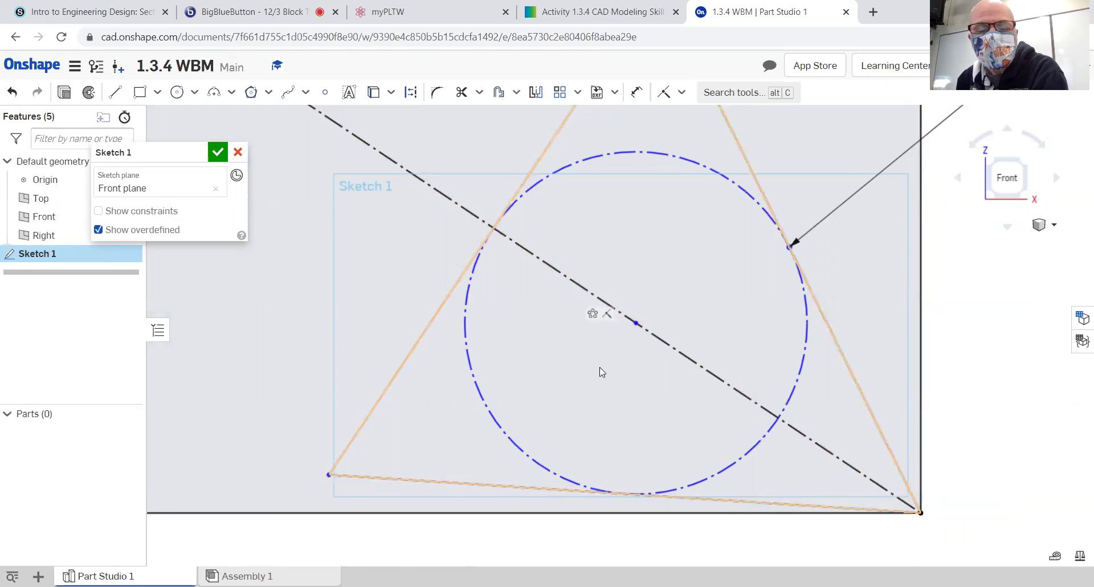
Step: Inspect the triangle in the sketch and compare it with the activity's Figure 5 Constrained Polygons drawing
{"action": "middle_click_drag", "start_coordinate": [590, 373], "coordinate": [496, 395]}
{"action": "middle_click_drag", "start_coordinate": [600, 321], "coordinate": [453, 391]}
{"action": "mouse_move", "coordinate": [486, 351]}
{"action": "middle_mouse_down"}
{"action": "mouse_move", "coordinate": [689, 315]}
{"action": "mouse_move", "coordinate": [727, 201]}
{"action": "mouse_move", "coordinate": [715, 349]}
{"action": "mouse_move", "coordinate": [855, 520]}
{"action": "mouse_move", "coordinate": [608, 303]}
{"action": "mouse_move", "coordinate": [563, 303]}
{"action": "mouse_move", "coordinate": [593, 342]}
{"action": "middle_mouse_up"}
{"action": "scroll", "coordinate": [560, 299], "scroll_direction": "up", "scroll_amount": 1}
{"action": "scroll", "coordinate": [561, 299], "scroll_direction": "down", "scroll_amount": 2}
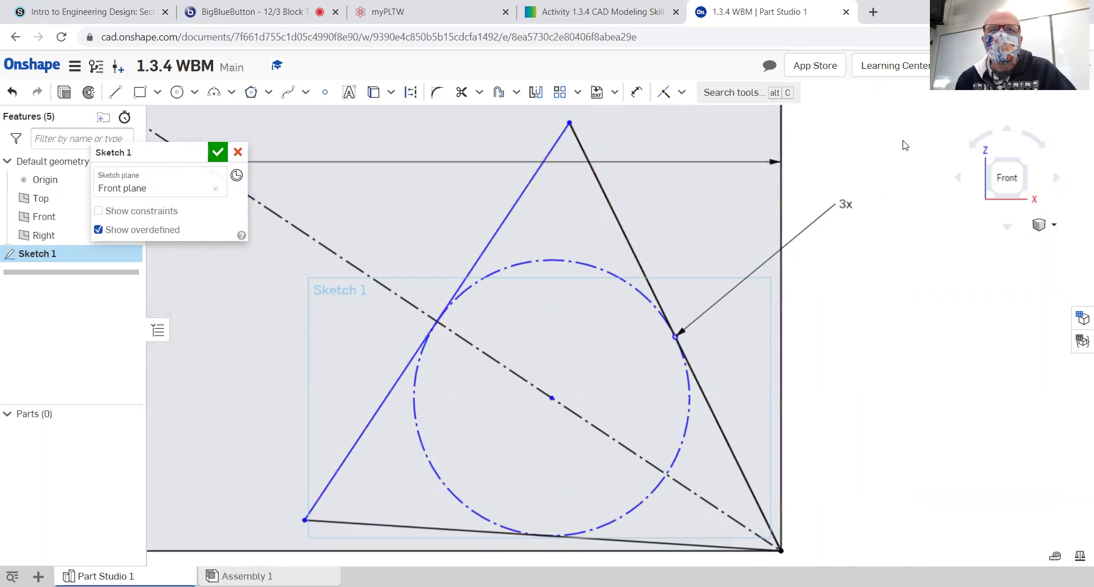
{"action": "key", "text": "ctrl+shift+Tab"}
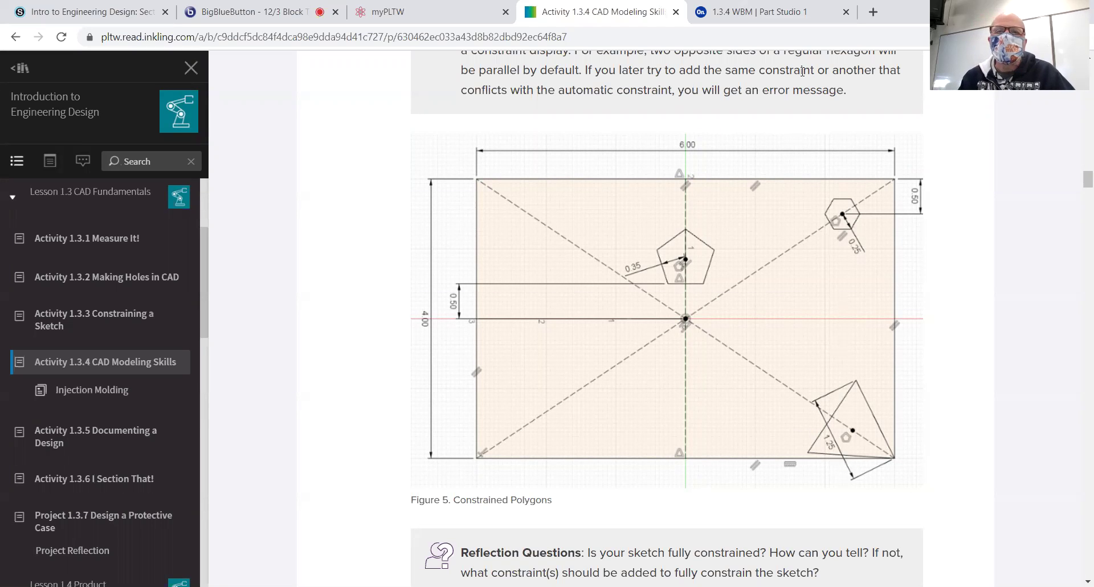
{"action": "key", "text": "ctrl+Tab"}
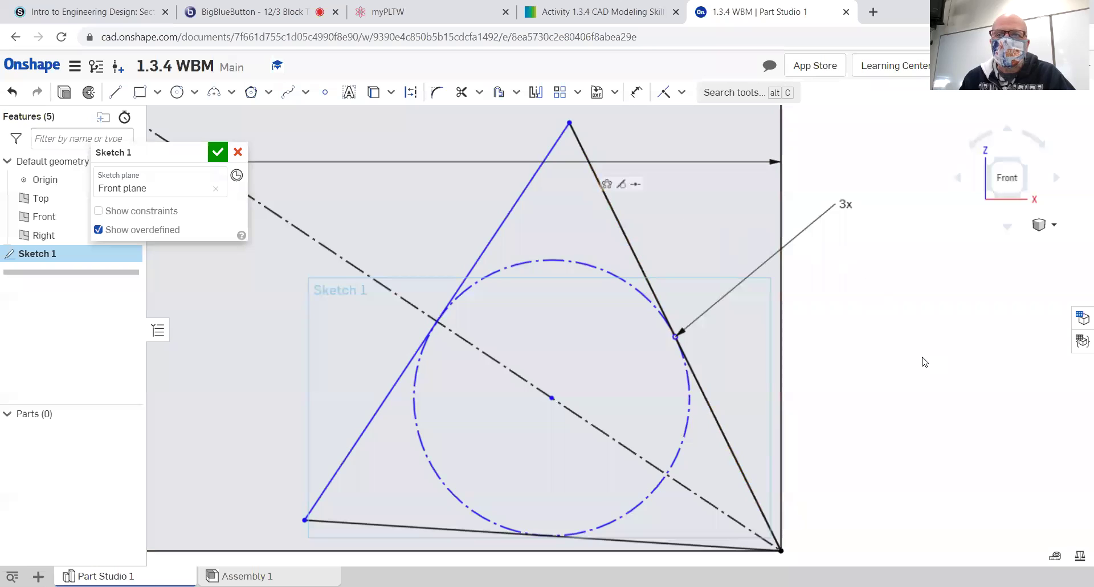
Step: Draw a 1.25 in line from the triangle's top vertex to the rectangle's lower-right corner, fixing the triangle's side length
{"action": "scroll", "coordinate": [923, 361], "scroll_direction": "up", "scroll_amount": 2}
{"action": "scroll", "coordinate": [906, 345], "scroll_direction": "down", "scroll_amount": 6}
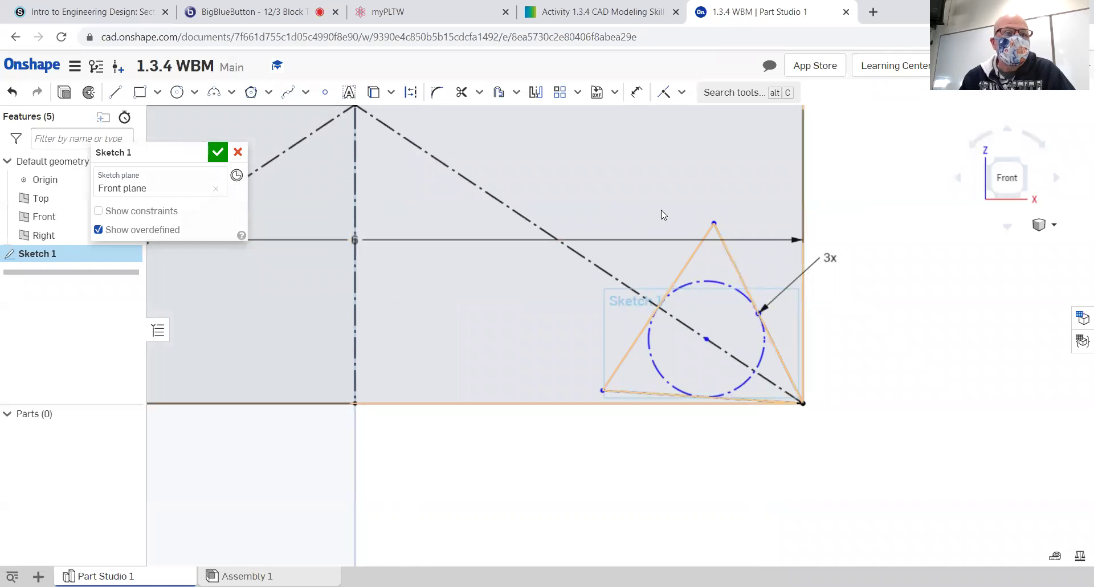
{"action": "left_click", "coordinate": [115, 92]}
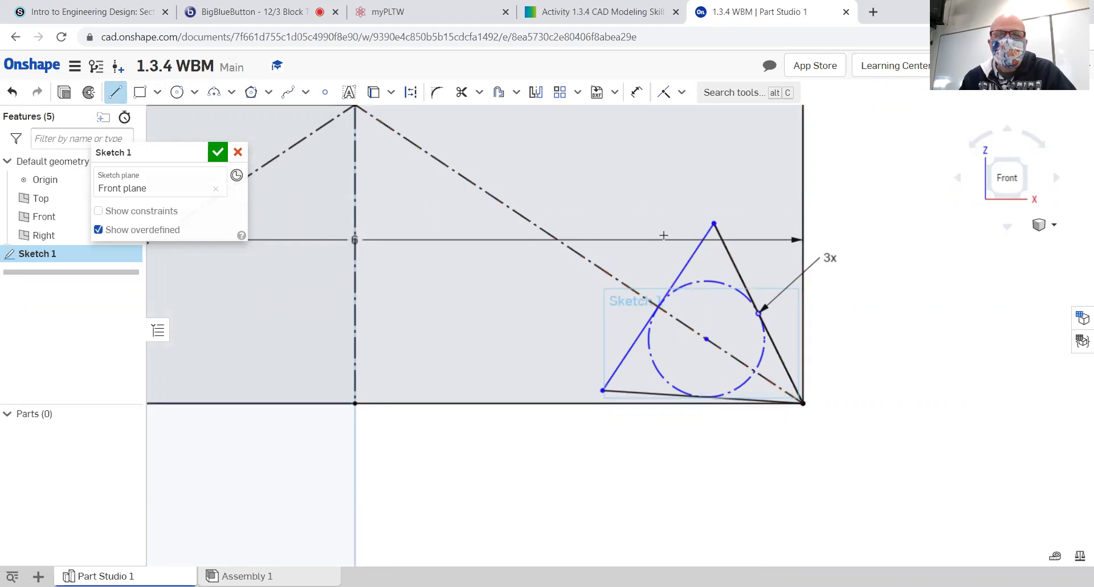
{"action": "left_click", "coordinate": [714, 224]}
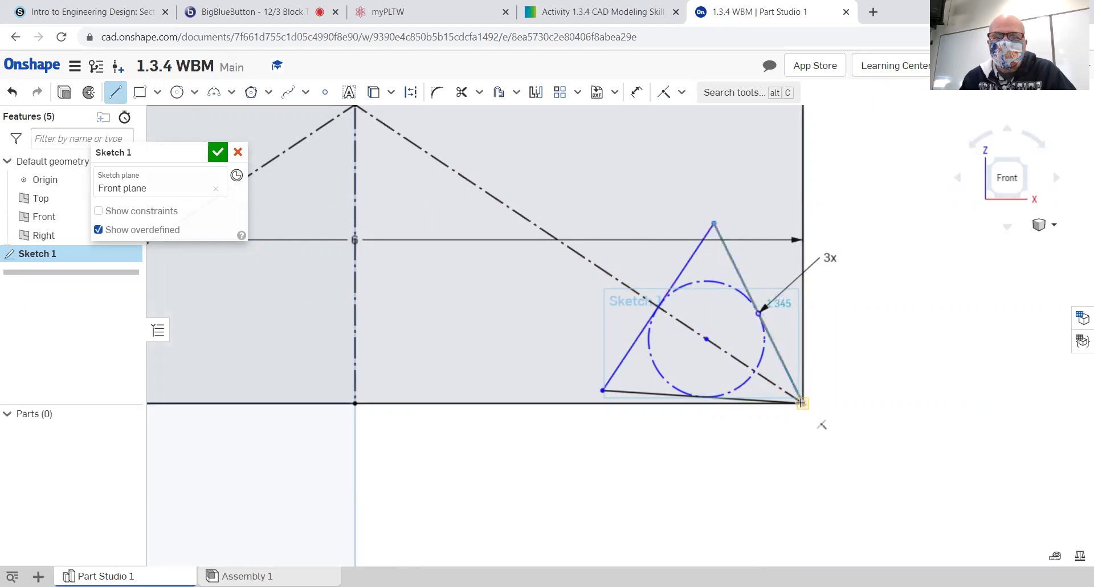
{"action": "left_click", "coordinate": [800, 402]}
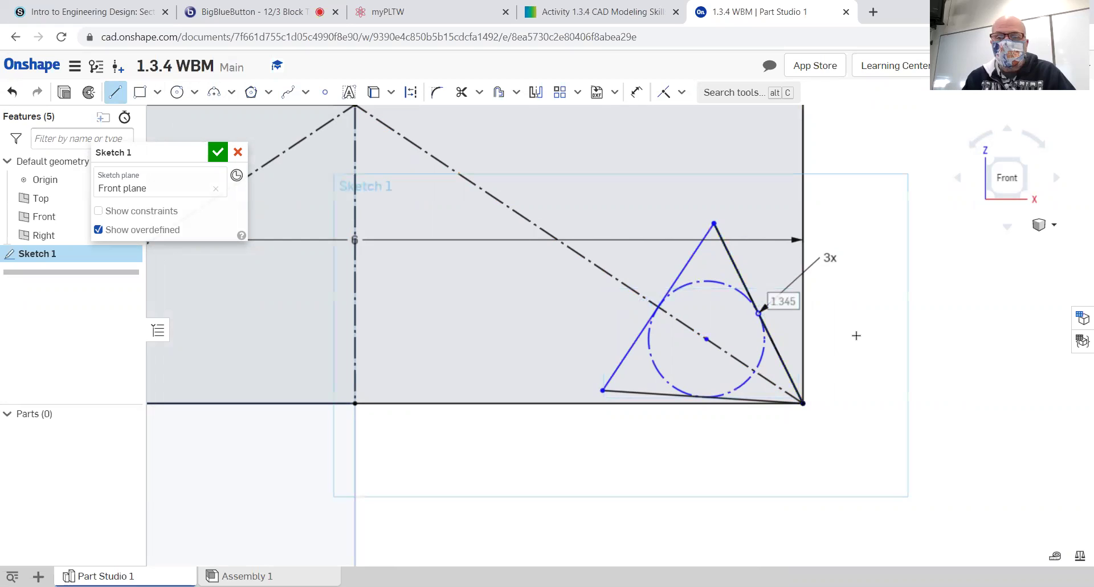
{"action": "type", "text": "1.25"}
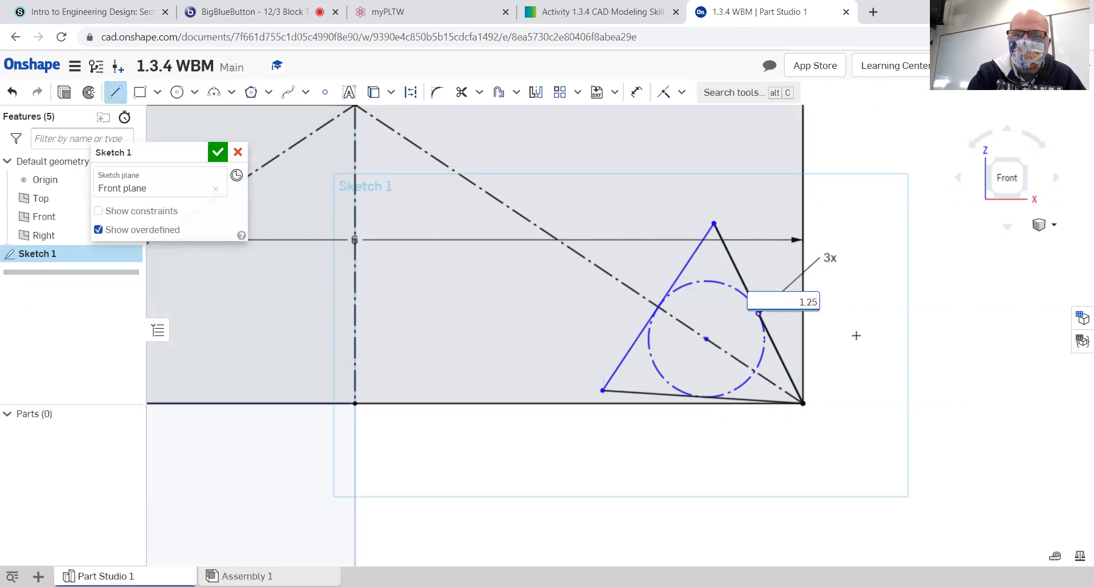
{"action": "key", "text": "Return"}
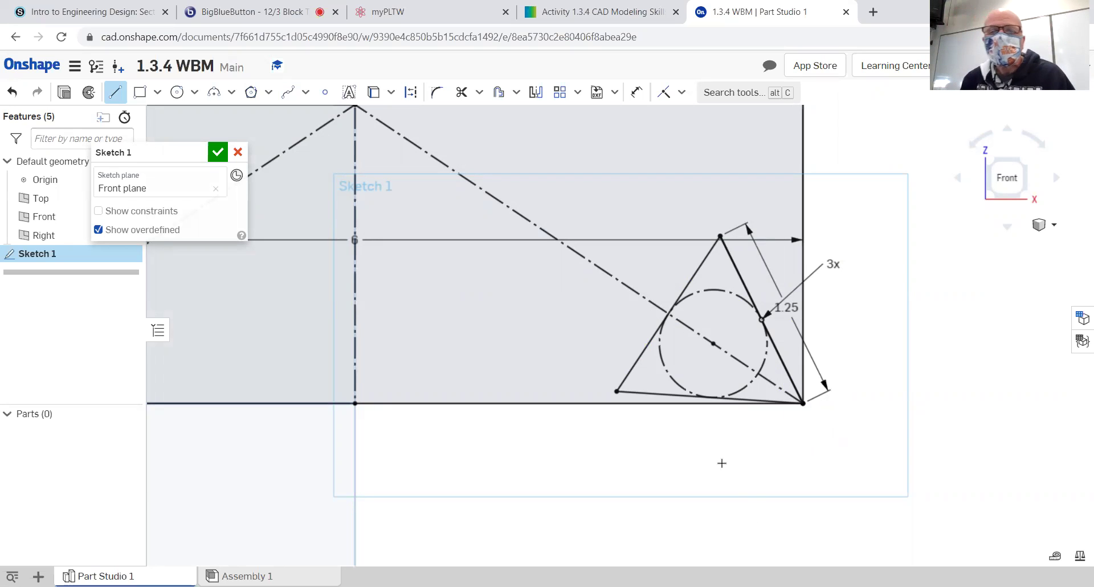
Step: Compare the whole sketch with Figure 5 and study the Figure 6 Sketch Patterns in the Activity 1.3.4 page
{"action": "scroll", "coordinate": [535, 288], "scroll_direction": "down", "scroll_amount": 2}
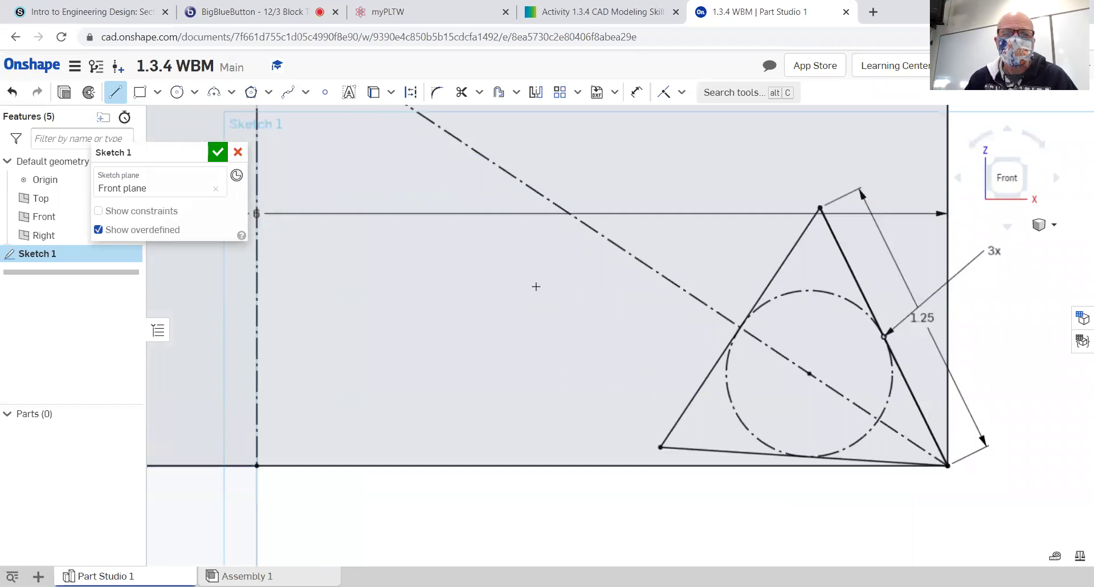
{"action": "scroll", "coordinate": [557, 305], "scroll_direction": "down", "scroll_amount": 3}
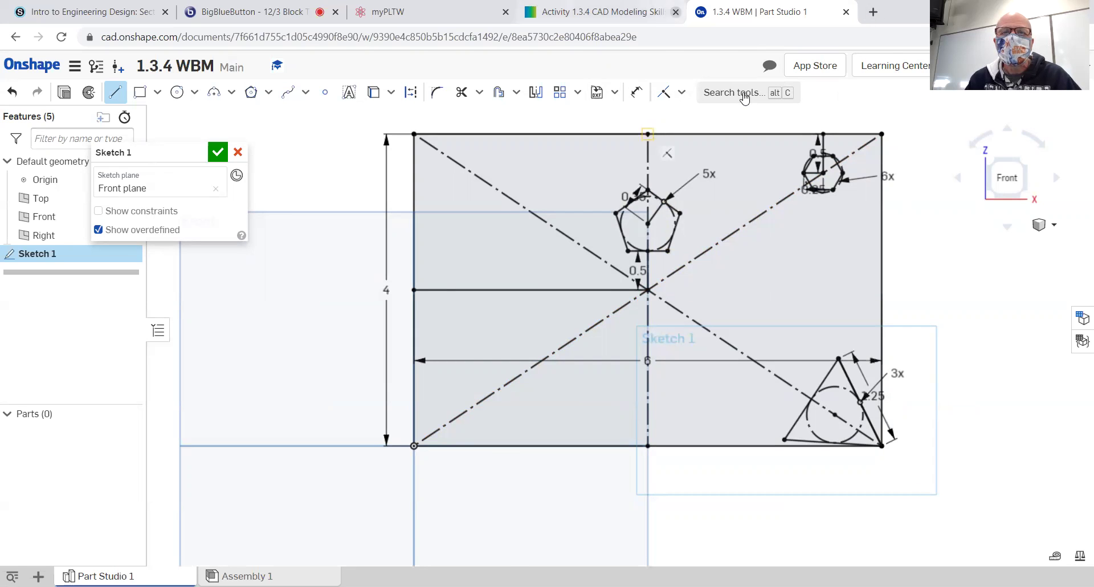
{"action": "key", "text": "ctrl+shift+Tab"}
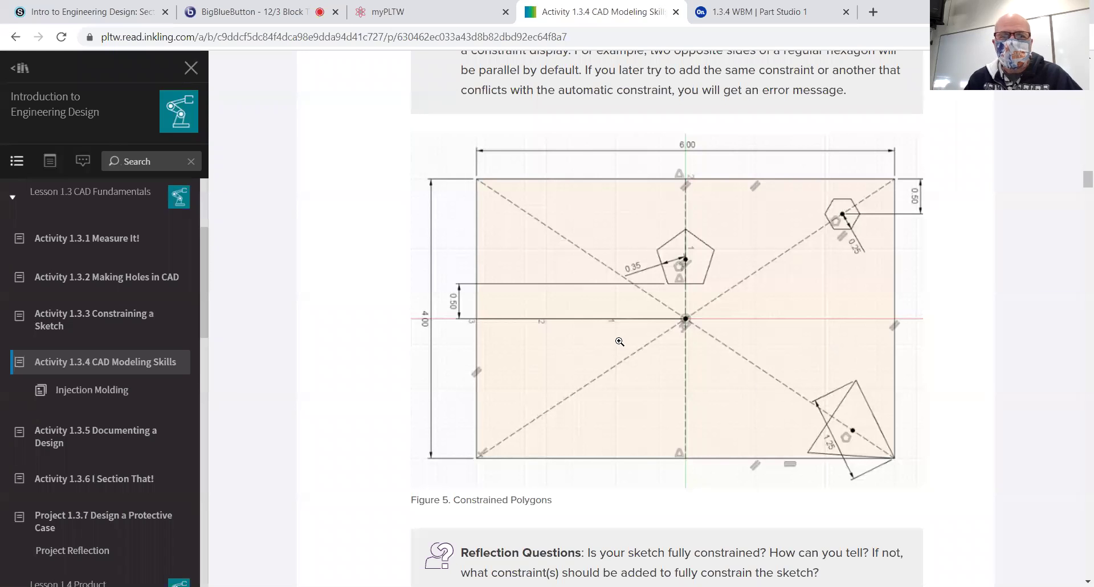
{"action": "scroll", "coordinate": [621, 341], "scroll_direction": "down", "scroll_amount": 15}
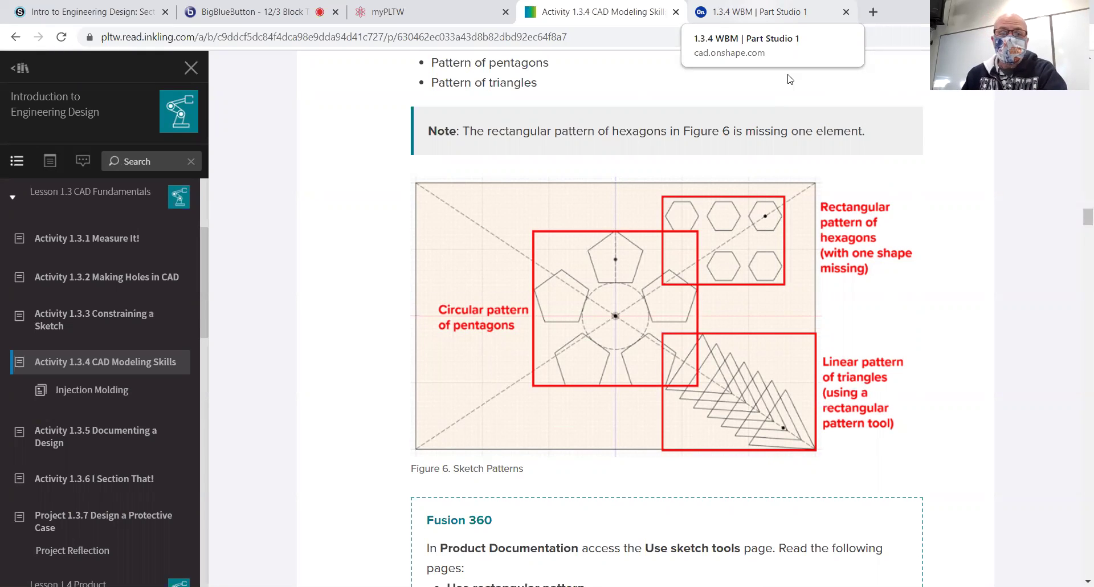
{"action": "key", "text": "ctrl+Tab"}
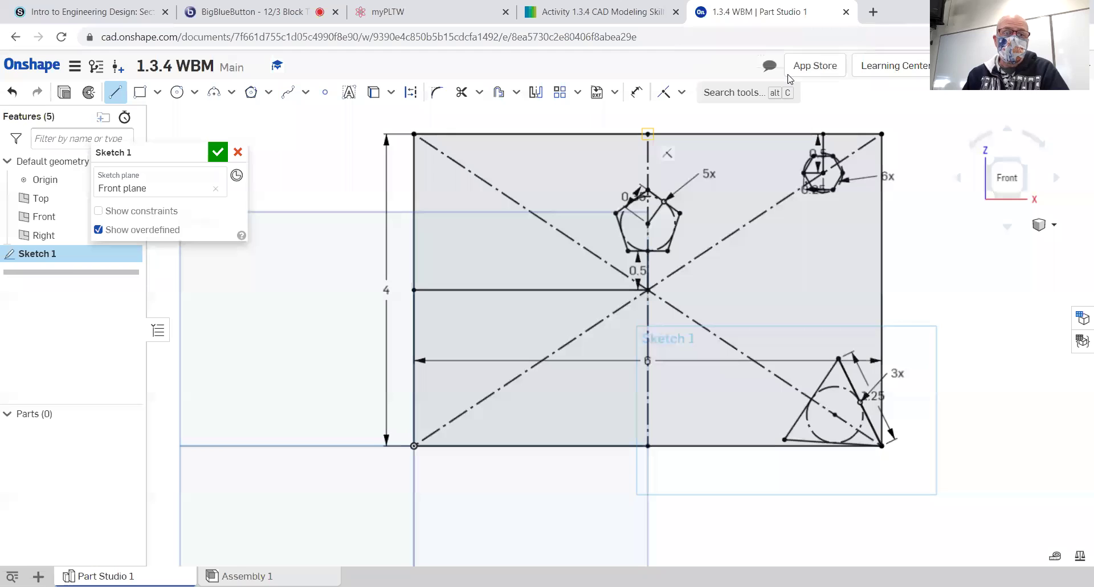
{"action": "middle_click_drag", "start_coordinate": [764, 256], "coordinate": [715, 297]}
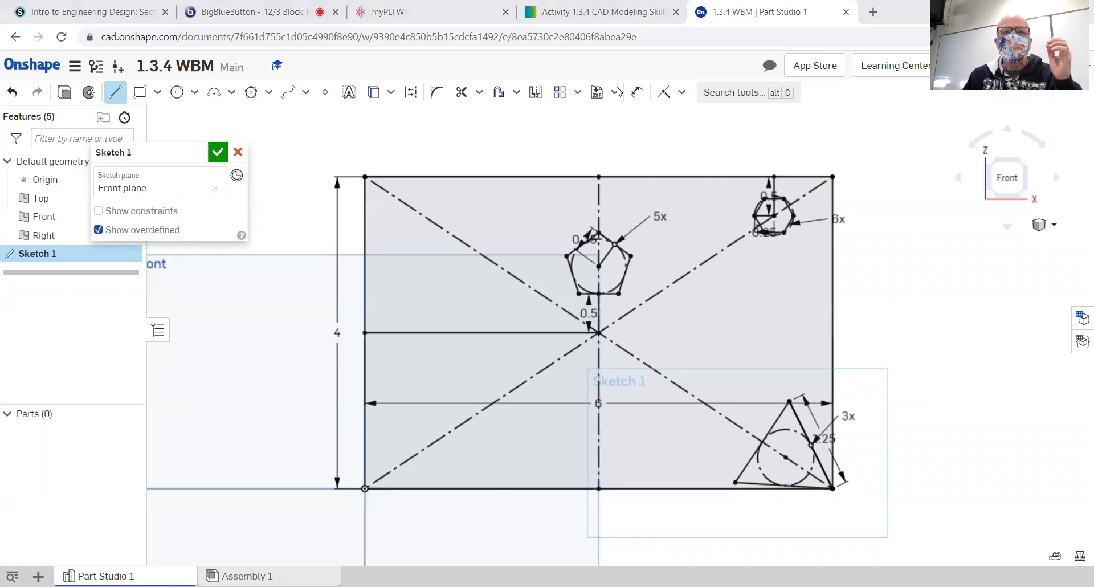
{"action": "left_click", "coordinate": [582, 16]}
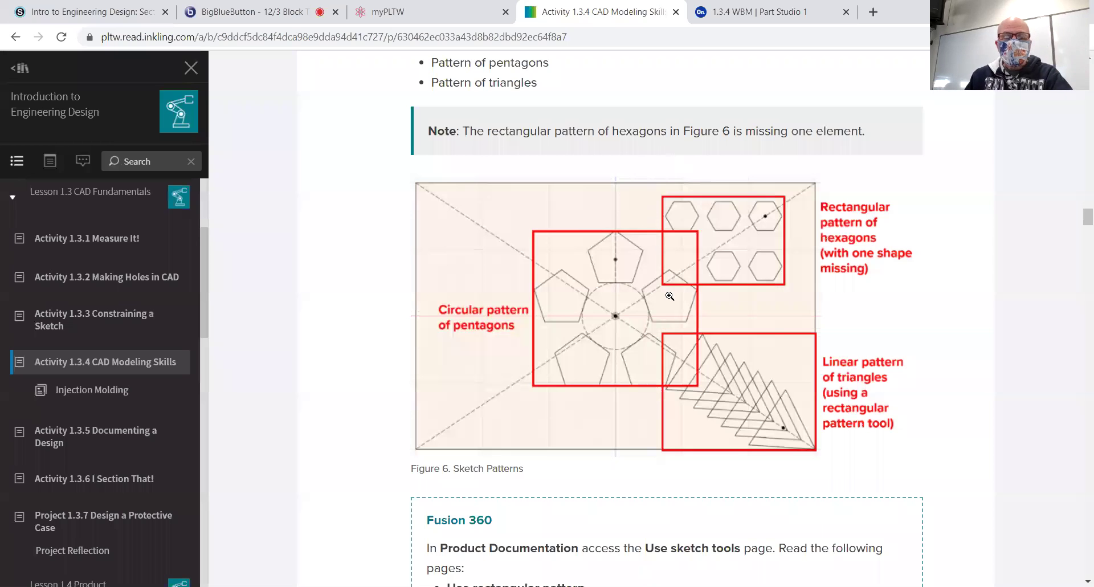
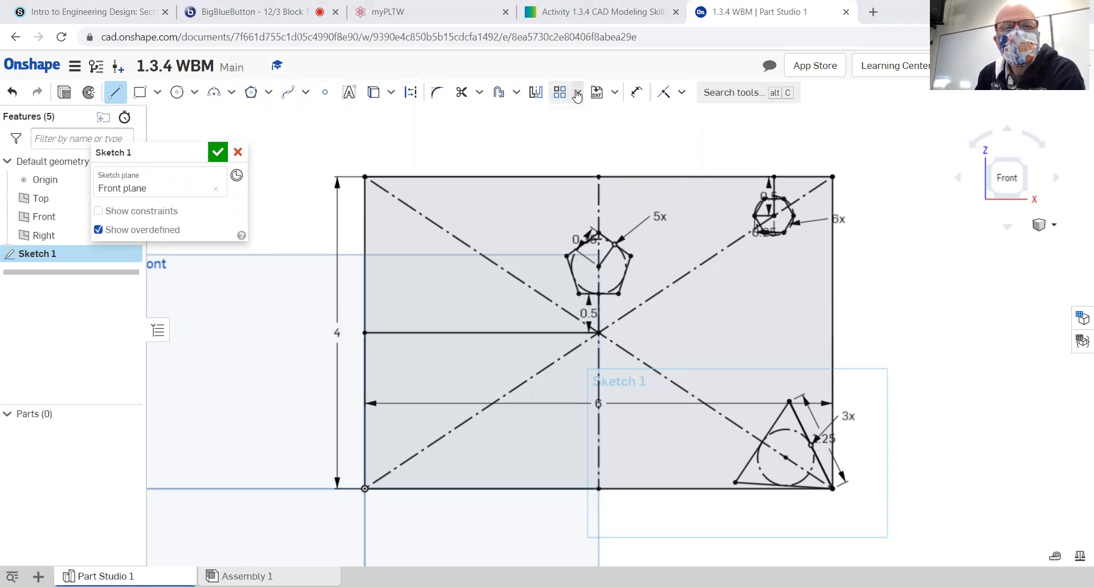
Step: Try to create a circular pattern from the pentagon's inscribed construction circle
{"action": "left_click", "coordinate": [578, 94]}
{"action": "left_click", "coordinate": [589, 143]}
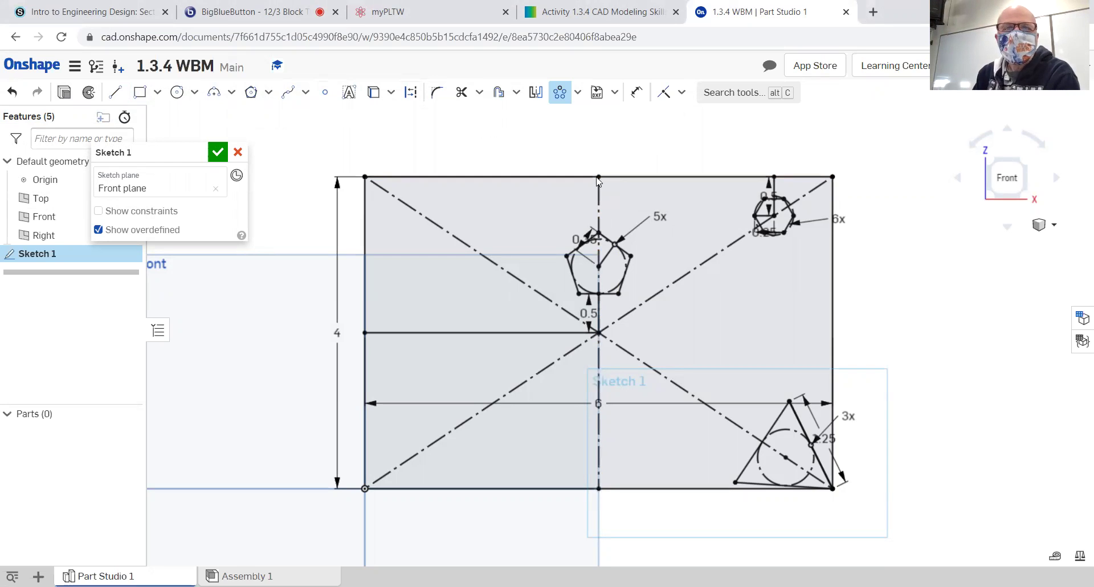
{"action": "left_click", "coordinate": [628, 275]}
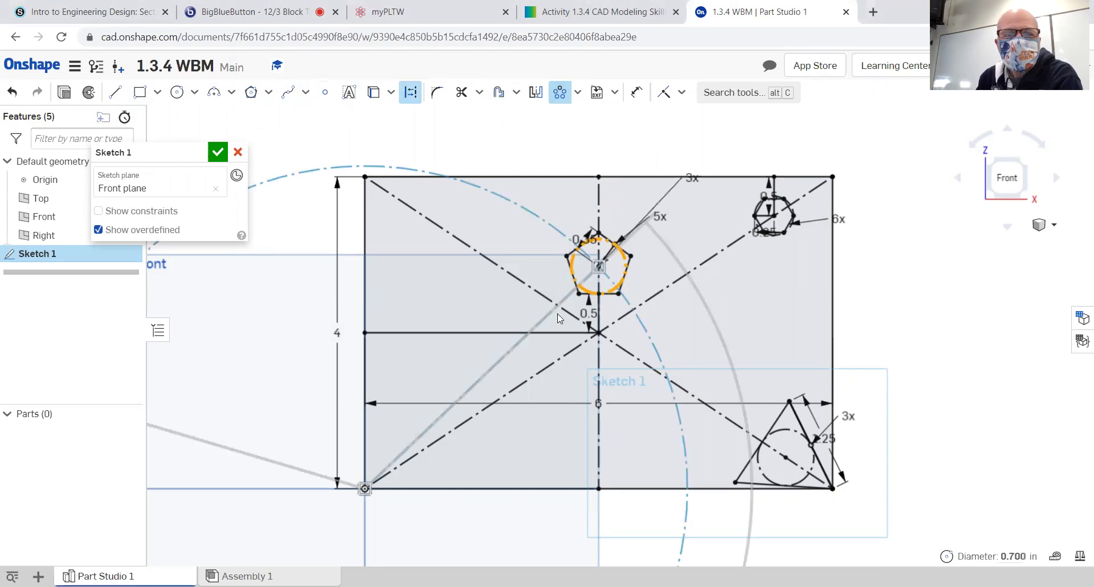
{"action": "left_click", "coordinate": [608, 338]}
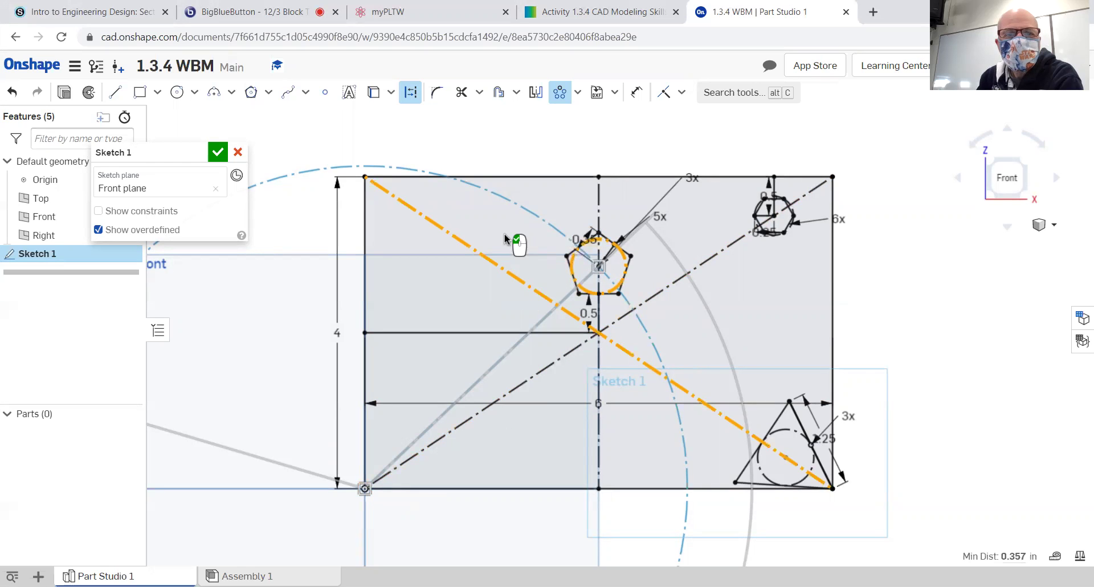
{"action": "left_click", "coordinate": [494, 200]}
{"action": "left_click", "coordinate": [710, 318]}
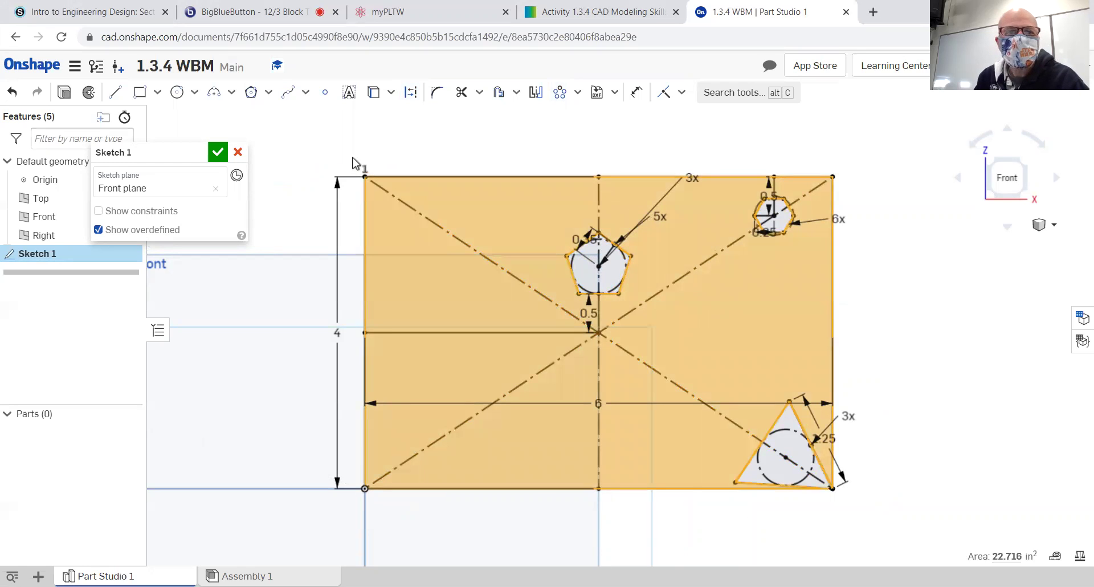
{"action": "left_click", "coordinate": [348, 161]}
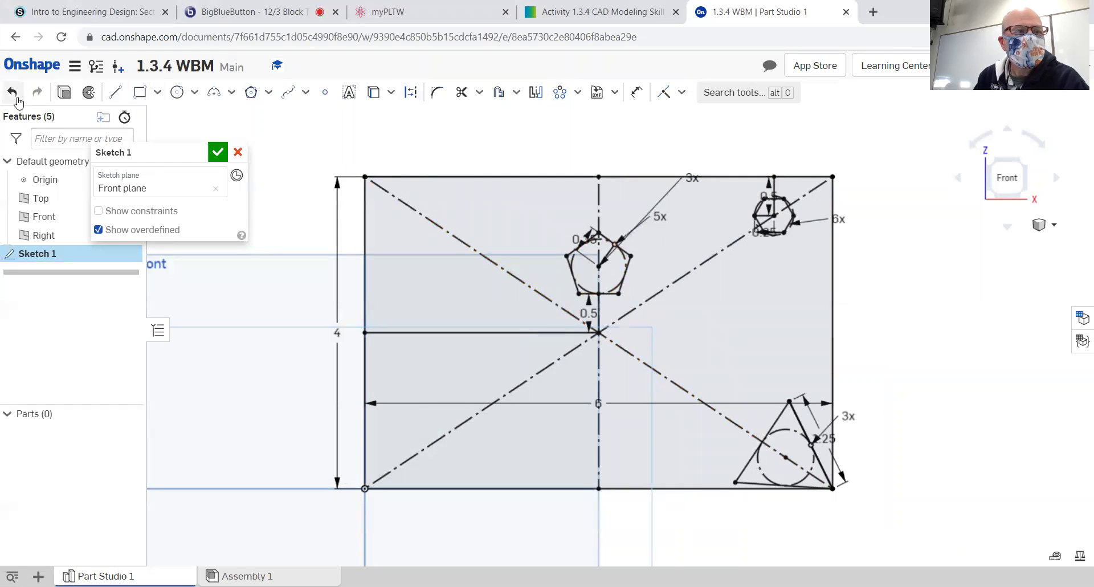
Step: Undo the circular pattern made from the pentagon's inscribed circle, toggling it back and forth to check the sketch
{"action": "left_click", "coordinate": [16, 98]}
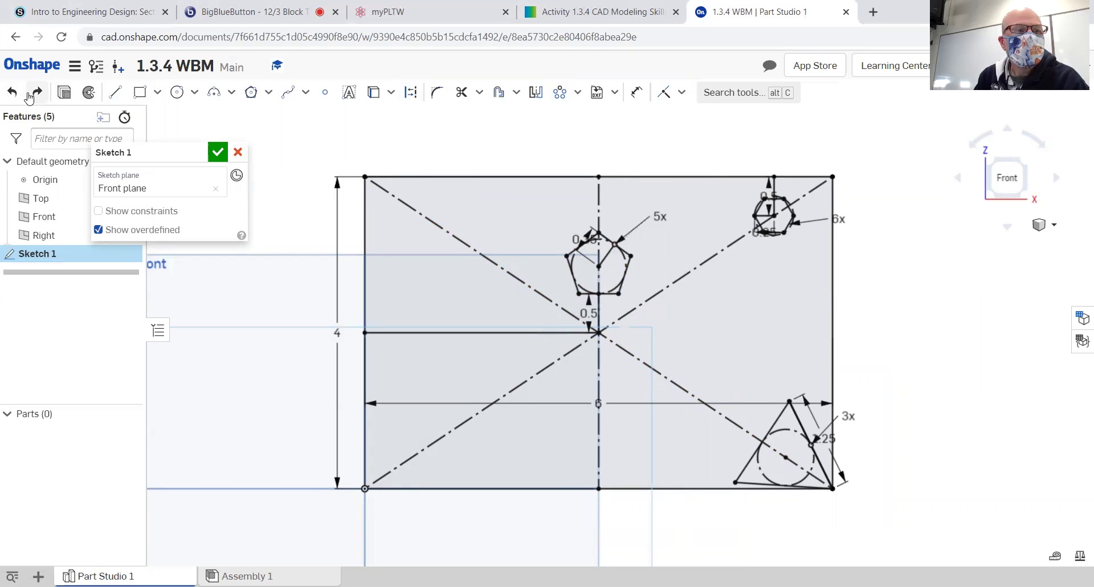
{"action": "left_click", "coordinate": [36, 92]}
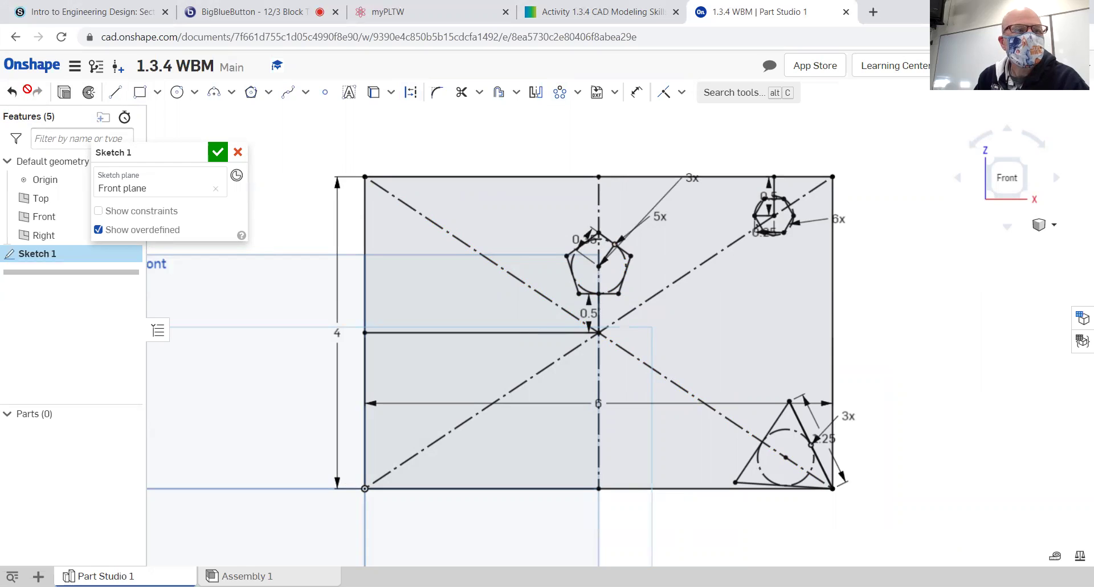
{"action": "left_click", "coordinate": [16, 95]}
{"action": "left_click", "coordinate": [575, 188]}
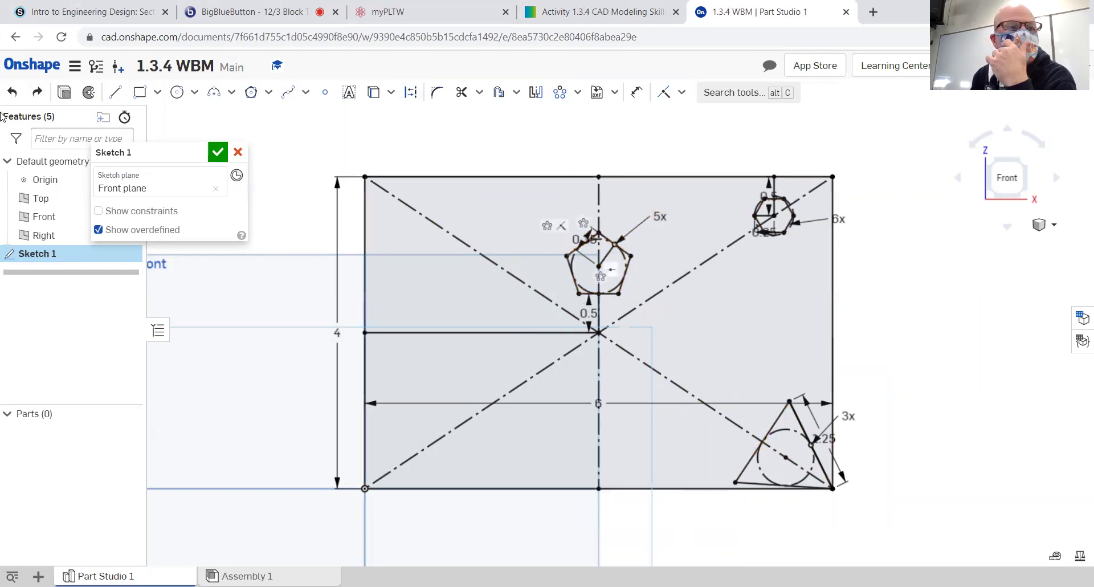
{"action": "left_click", "coordinate": [37, 92]}
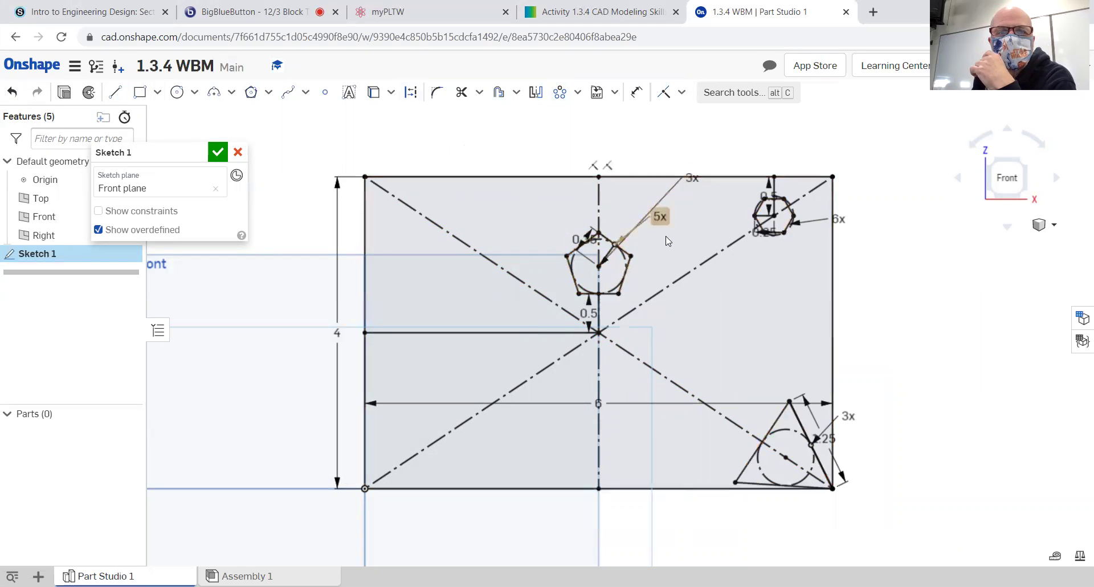
{"action": "scroll", "coordinate": [683, 210], "scroll_direction": "up", "scroll_amount": 3}
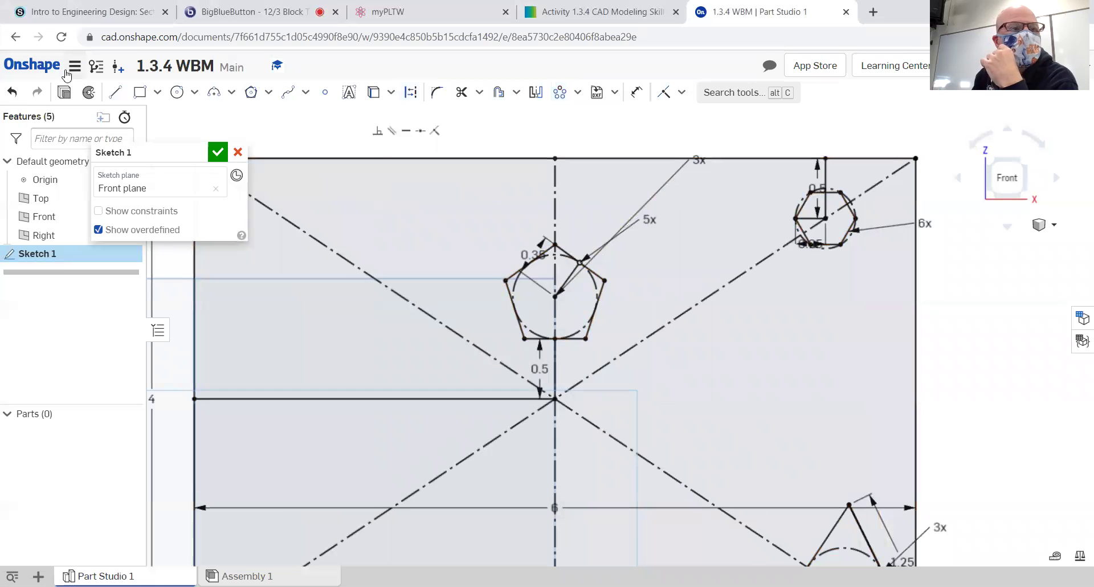
{"action": "left_click", "coordinate": [14, 93]}
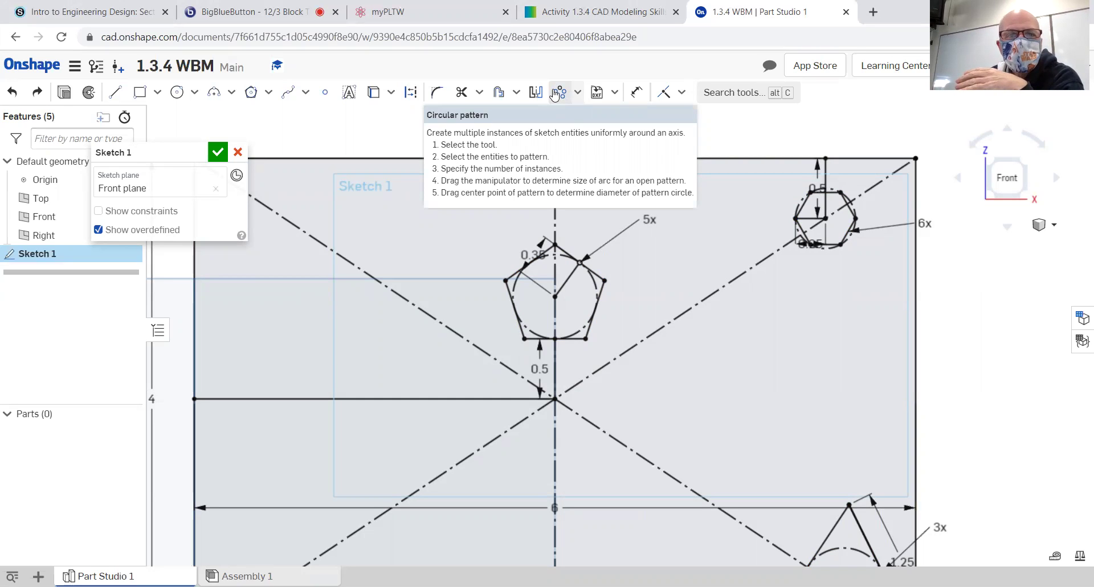
{"action": "left_click", "coordinate": [557, 93]}
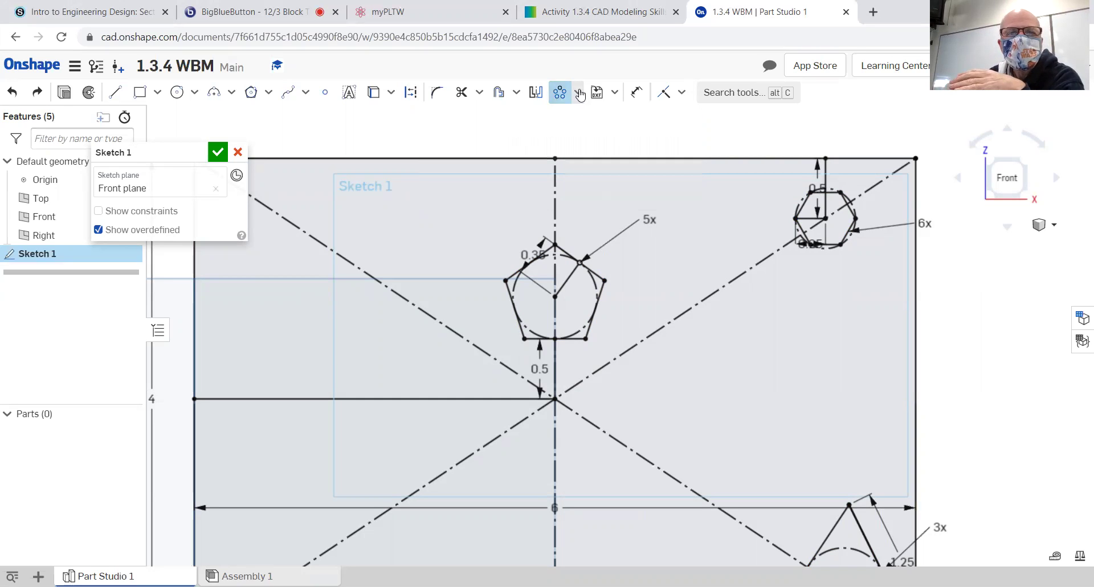
{"action": "left_click", "coordinate": [580, 94]}
{"action": "left_click", "coordinate": [559, 93]}
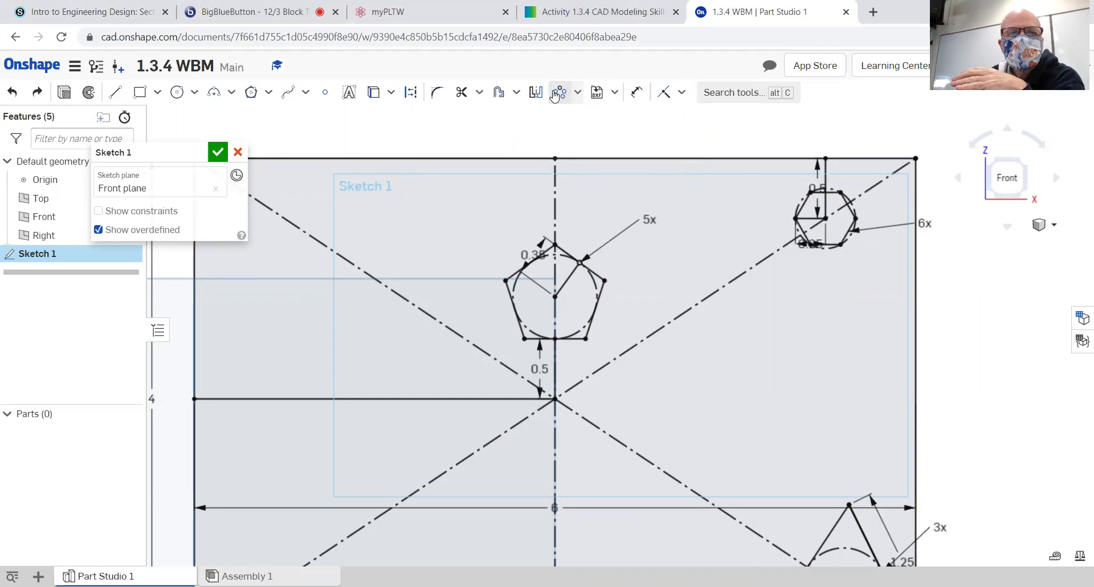
{"action": "left_click", "coordinate": [556, 94]}
{"action": "right_click", "coordinate": [558, 94]}
{"action": "left_click", "coordinate": [552, 121]}
{"action": "left_click", "coordinate": [578, 93]}
{"action": "left_click", "coordinate": [558, 96]}
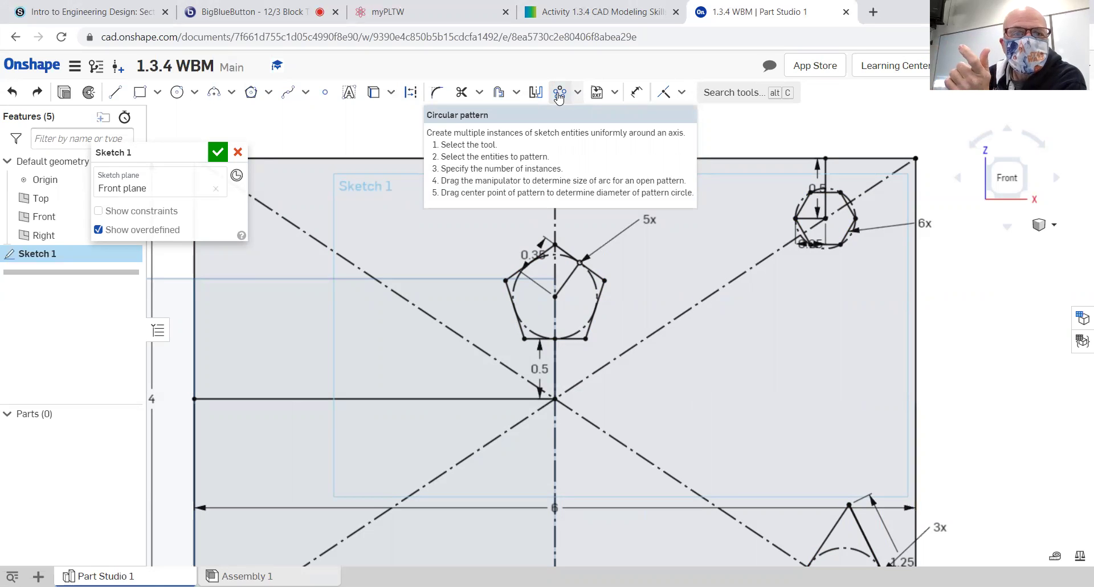
Step: Start a circular pattern and select all five sides of the pentagon as the entities to pattern
{"action": "left_click", "coordinate": [559, 96]}
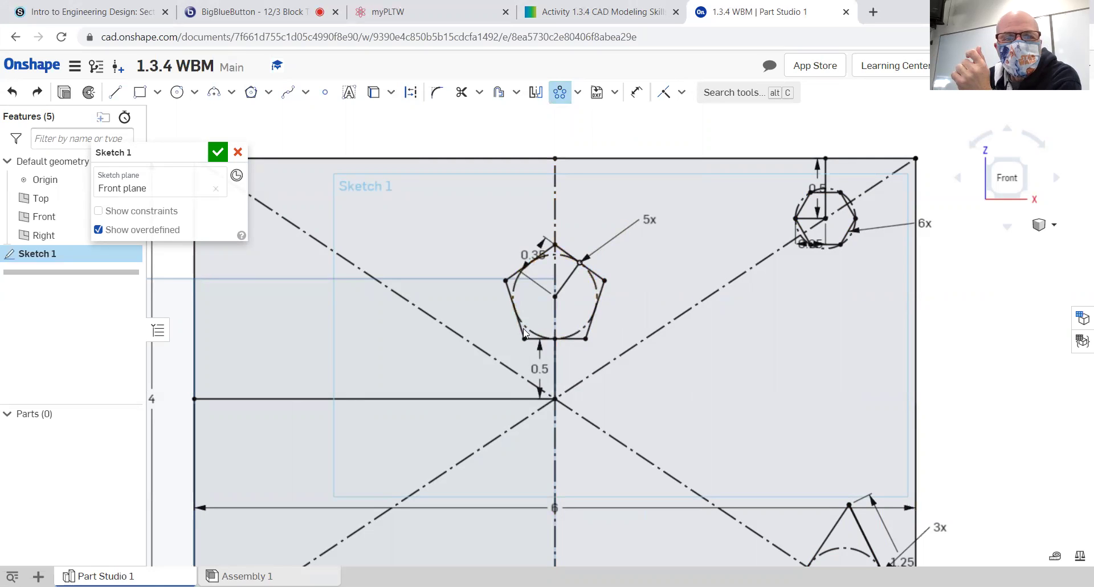
{"action": "left_click", "coordinate": [587, 331]}
{"action": "left_click", "coordinate": [601, 276]}
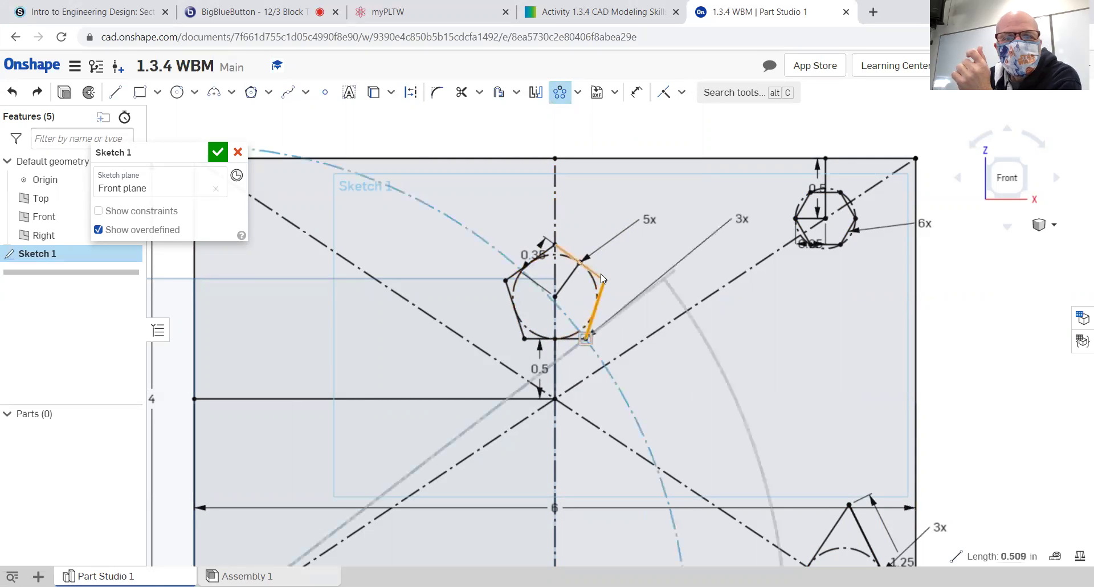
{"action": "left_click", "coordinate": [519, 270]}
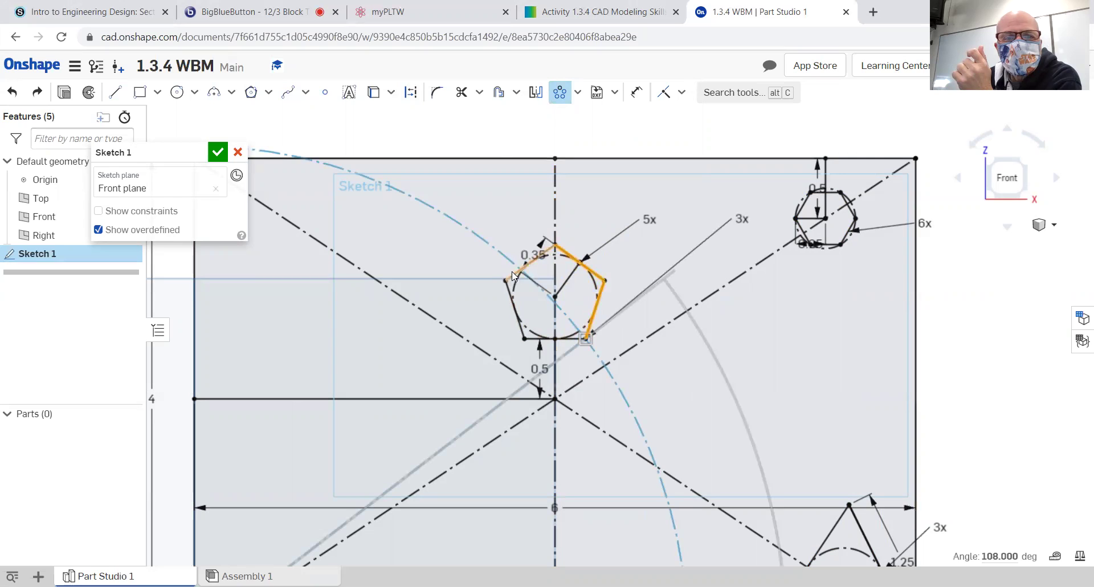
{"action": "left_click", "coordinate": [507, 287]}
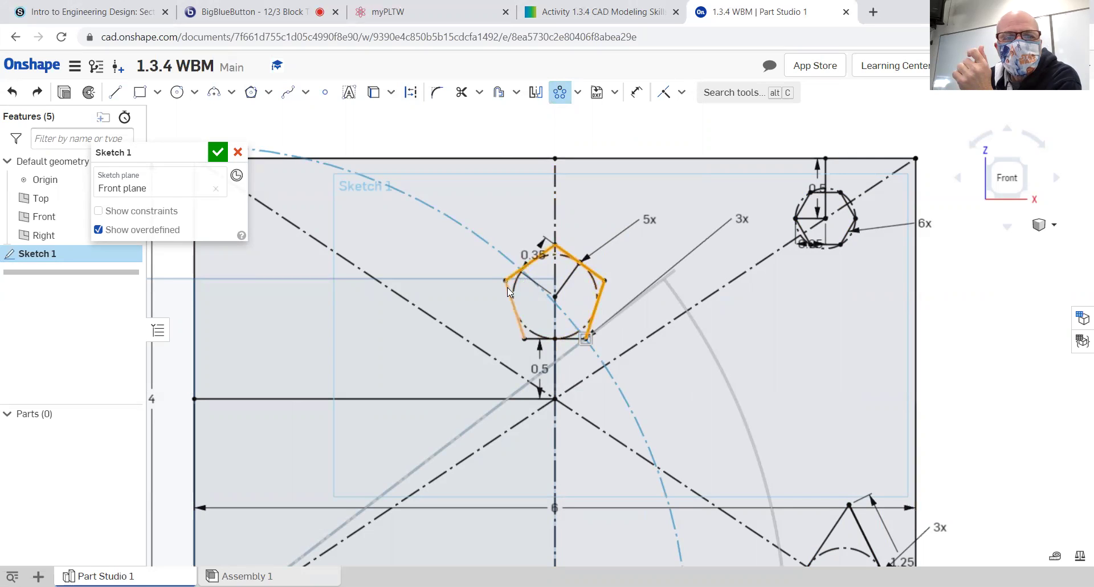
{"action": "left_click", "coordinate": [576, 338]}
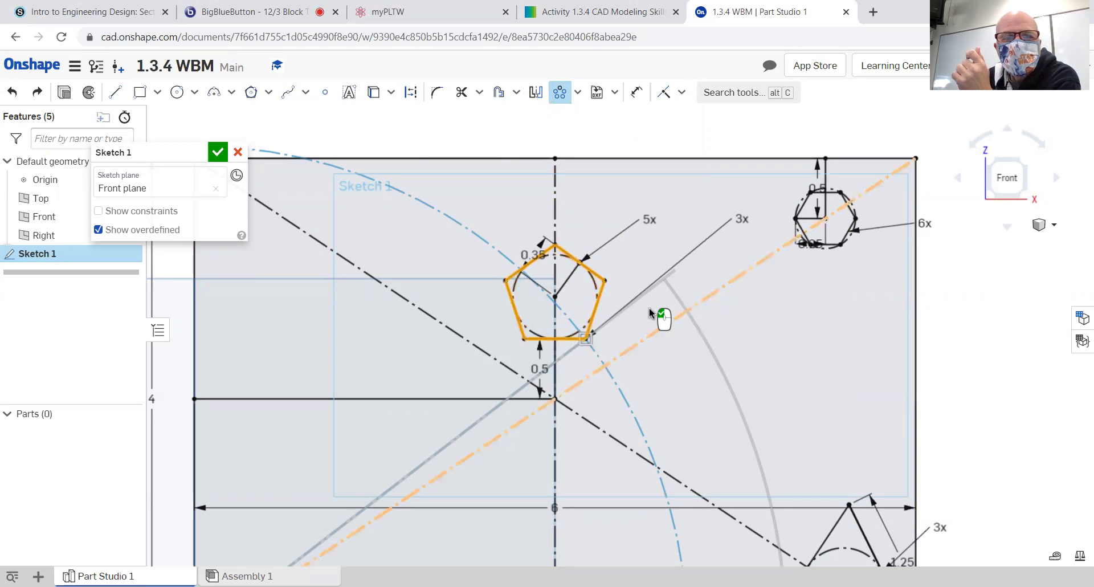
Step: Move the circular pattern's instance-count label away from the pentagon into the open area beside it
{"action": "middle_click_drag", "start_coordinate": [671, 360], "coordinate": [722, 320]}
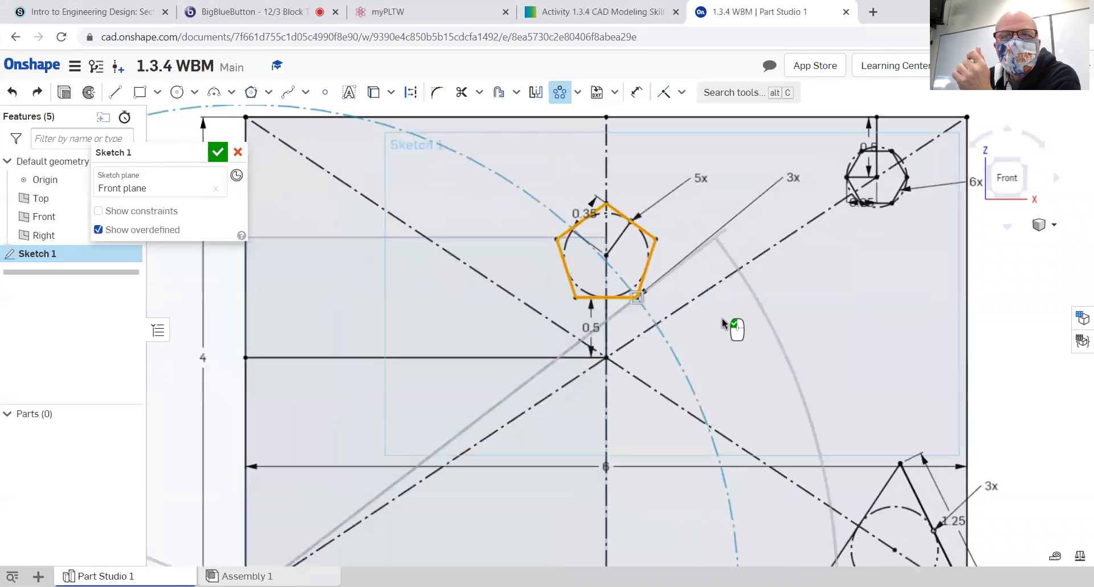
{"action": "left_click_drag", "start_coordinate": [793, 181], "coordinate": [399, 307]}
{"action": "left_click_drag", "start_coordinate": [509, 301], "coordinate": [878, 309]}
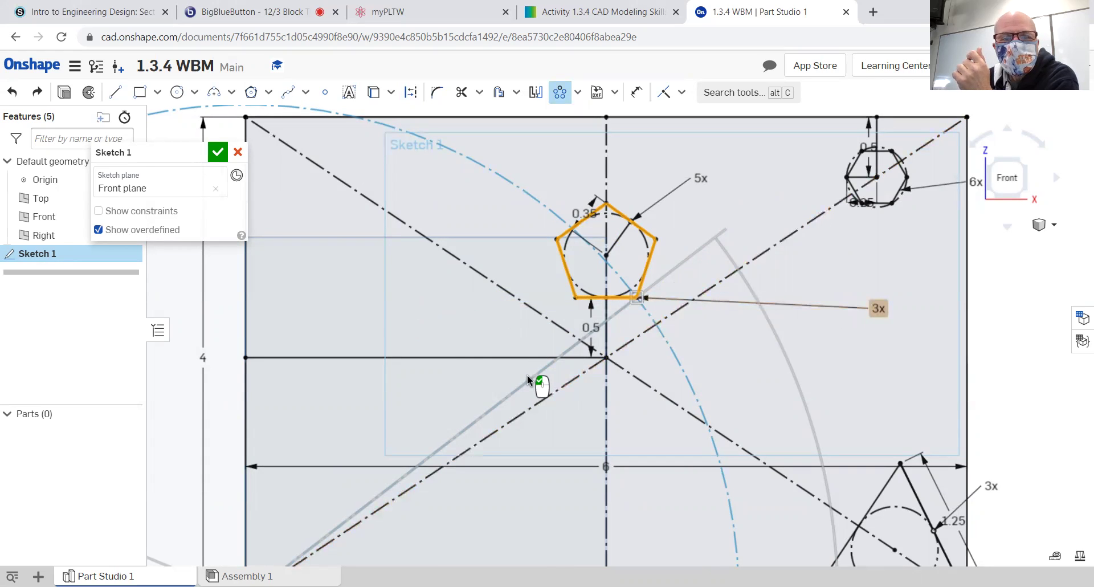
Step: Try to add the diagonal through the rectangle's centre and the pentagon's inscribed circle to the circular pattern selection
{"action": "left_click", "coordinate": [607, 359]}
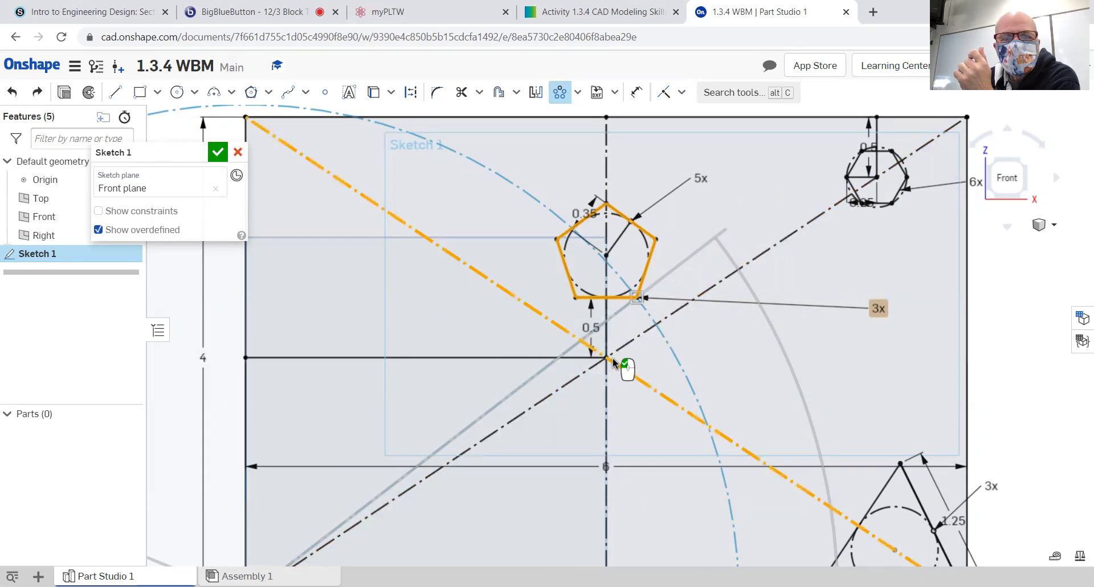
{"action": "left_click_drag", "start_coordinate": [728, 254], "coordinate": [742, 304]}
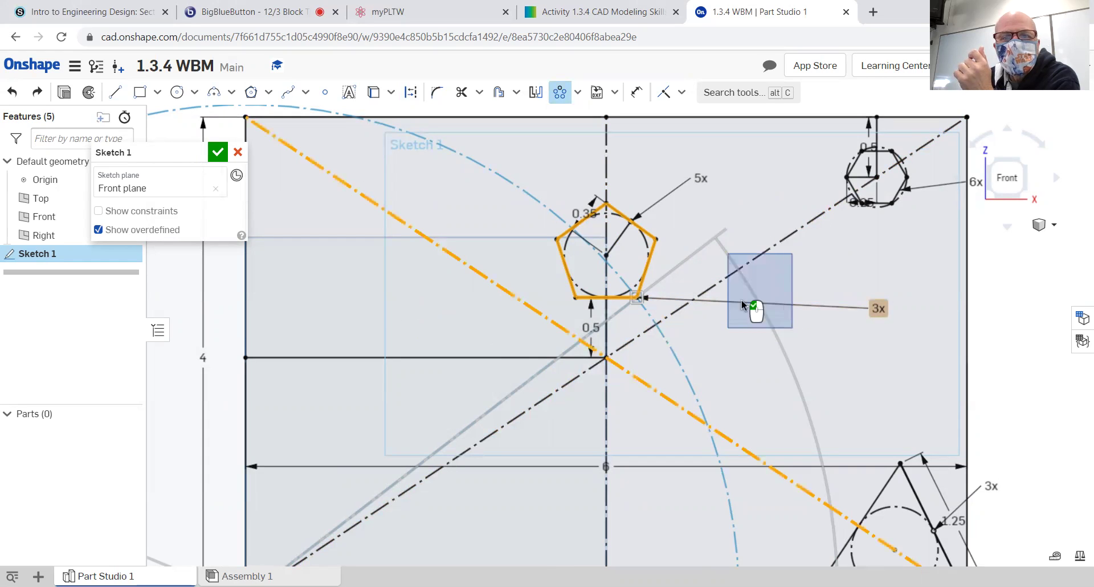
{"action": "left_click_drag", "start_coordinate": [477, 162], "coordinate": [536, 218]}
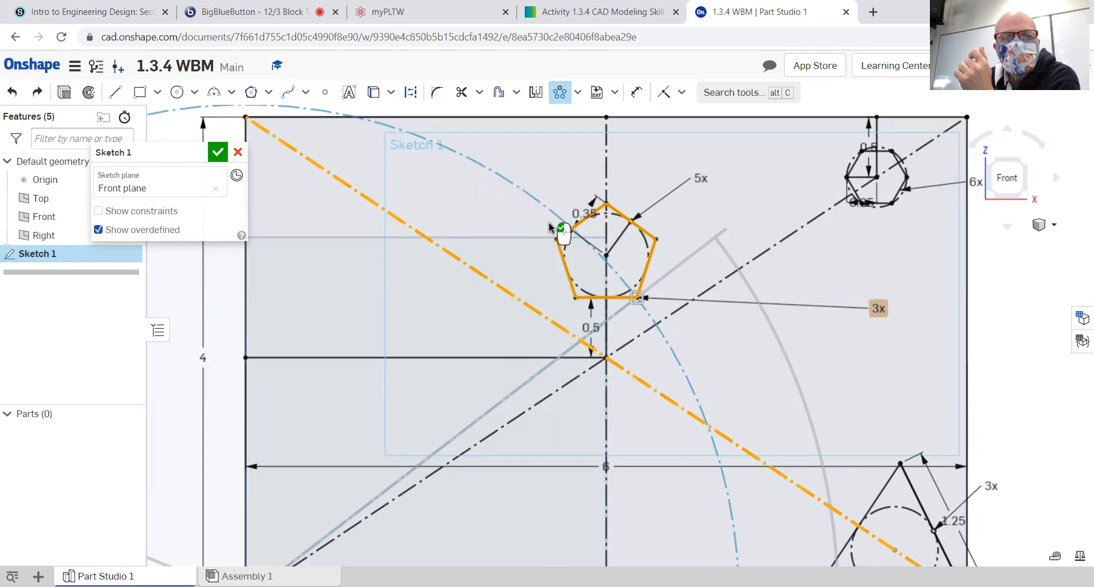
{"action": "left_click_drag", "start_coordinate": [589, 244], "coordinate": [541, 295]}
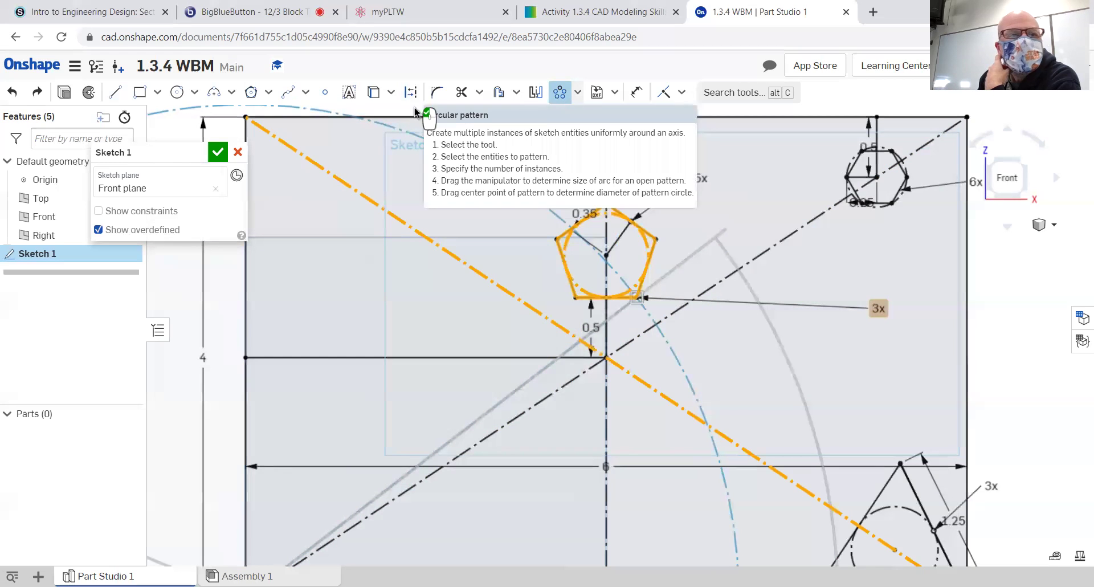
Step: Undo the unfinished circular pattern of the pentagon while keeping the triangle's placement
{"action": "left_click", "coordinate": [12, 93]}
{"action": "left_click", "coordinate": [12, 93]}
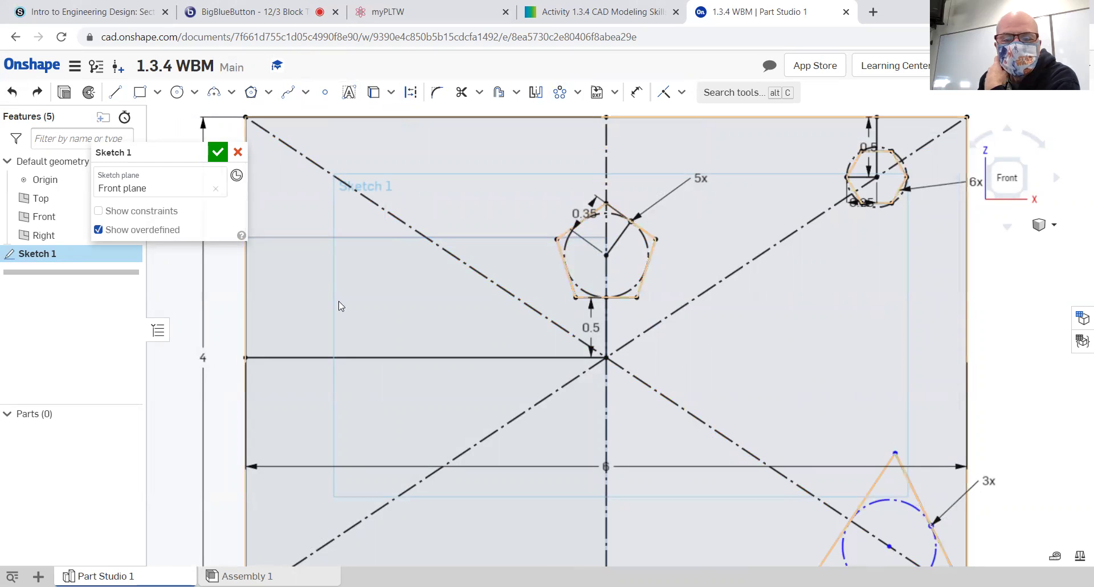
{"action": "left_click", "coordinate": [11, 93]}
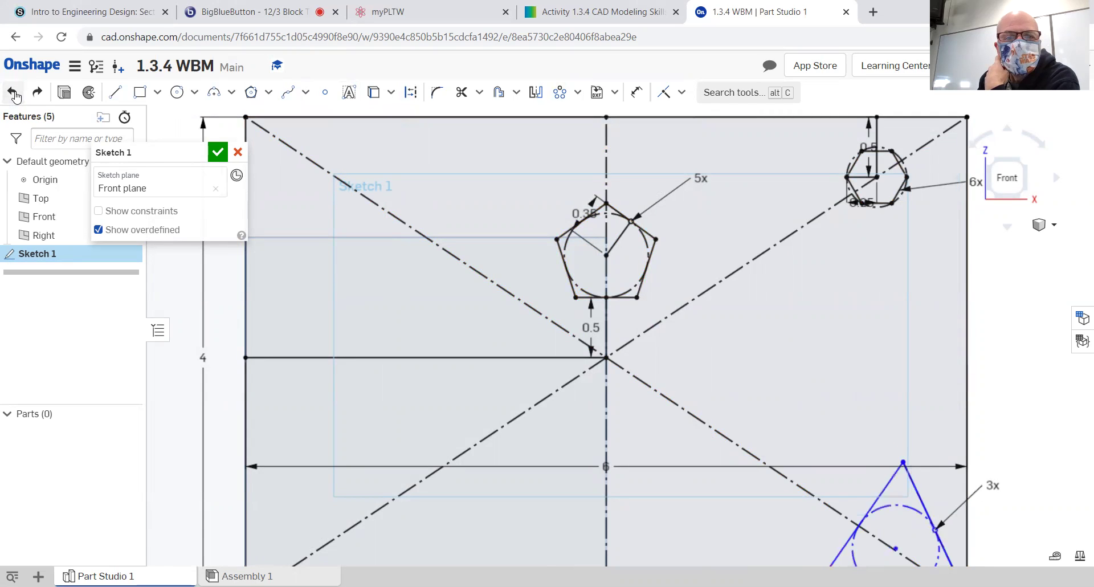
{"action": "left_click", "coordinate": [12, 93]}
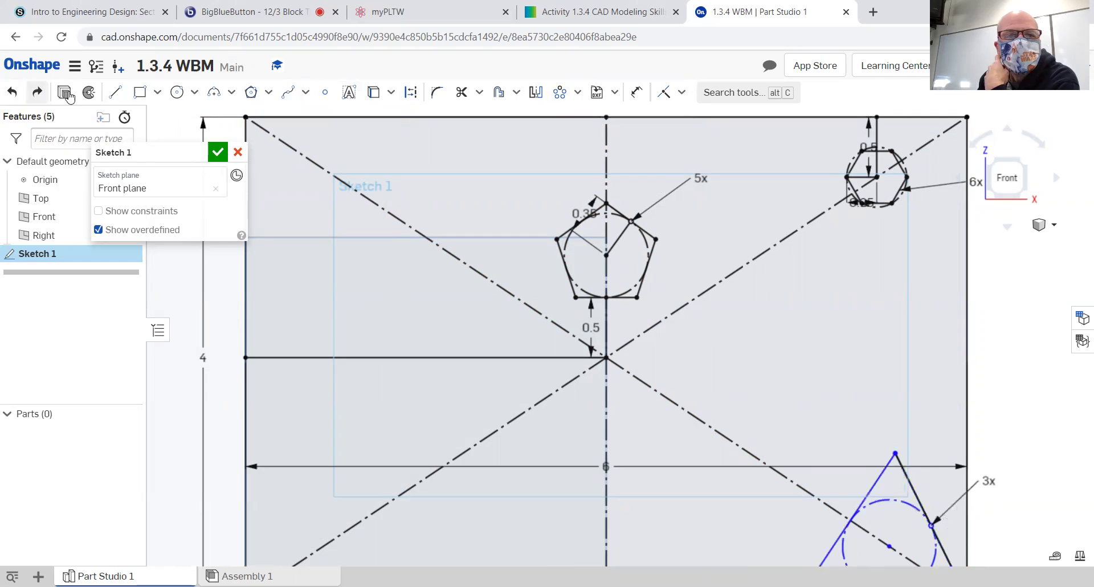
Step: Create a circular pattern from all five sides of the upper pentagon
{"action": "left_click", "coordinate": [560, 92]}
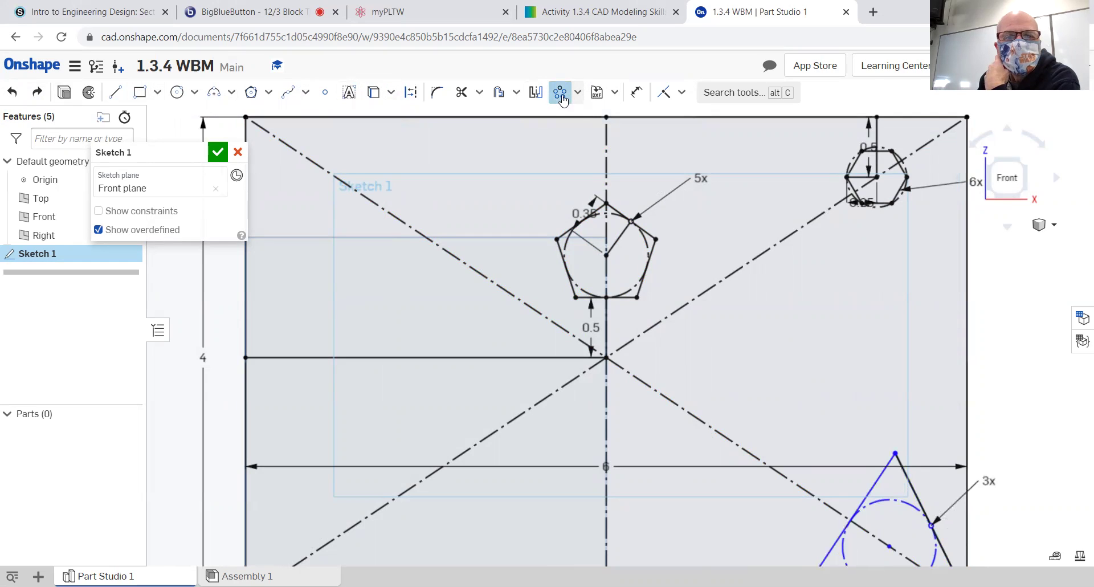
{"action": "left_click", "coordinate": [648, 237]}
{"action": "left_click", "coordinate": [640, 288]}
{"action": "left_click", "coordinate": [631, 296]}
{"action": "left_click", "coordinate": [566, 268]}
{"action": "left_click", "coordinate": [562, 235]}
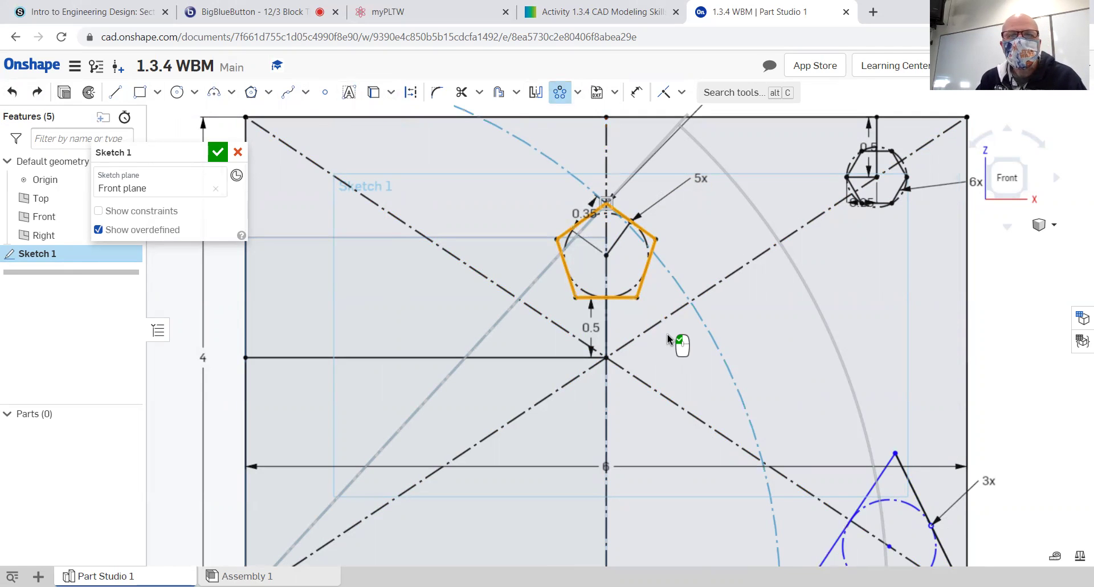
{"action": "scroll", "coordinate": [667, 350], "scroll_direction": "up", "scroll_amount": 3}
{"action": "scroll", "coordinate": [622, 413], "scroll_direction": "down", "scroll_amount": 3}
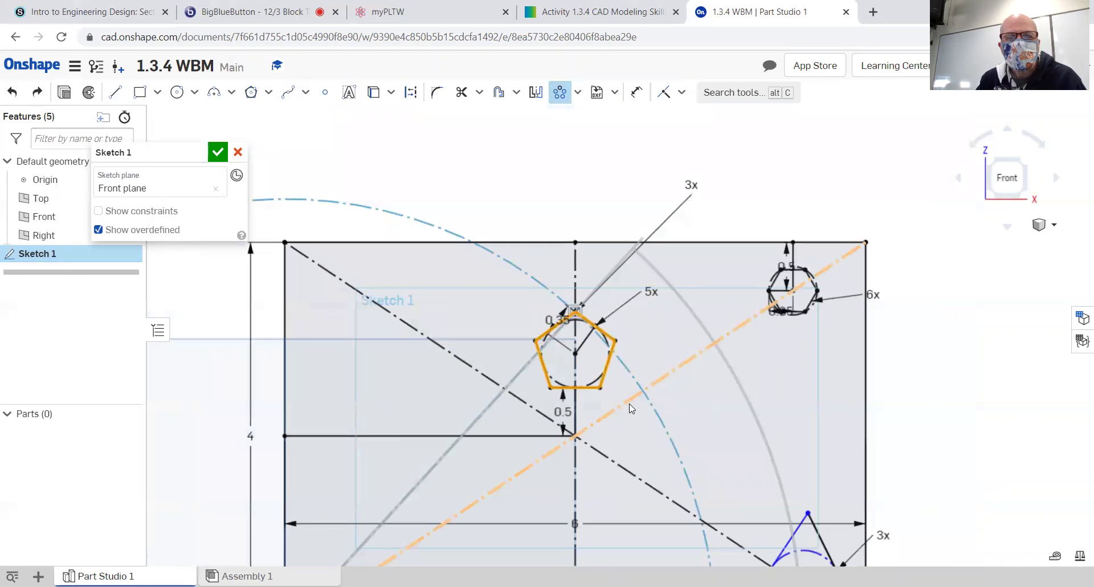
{"action": "left_click", "coordinate": [629, 352]}
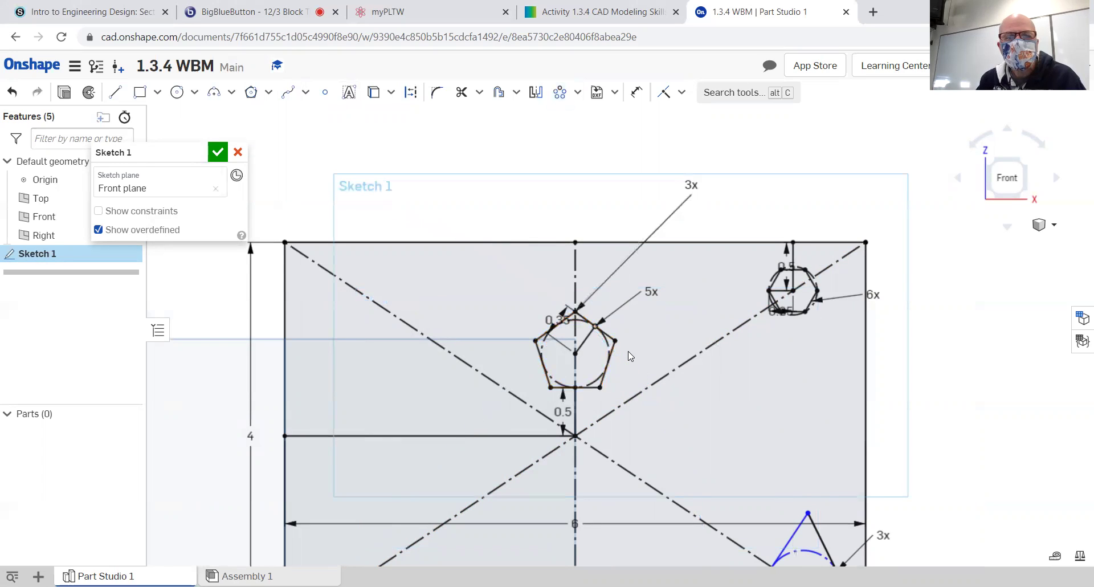
Step: Set the pentagon circular pattern's instance count to 5
{"action": "double_click", "coordinate": [691, 187]}
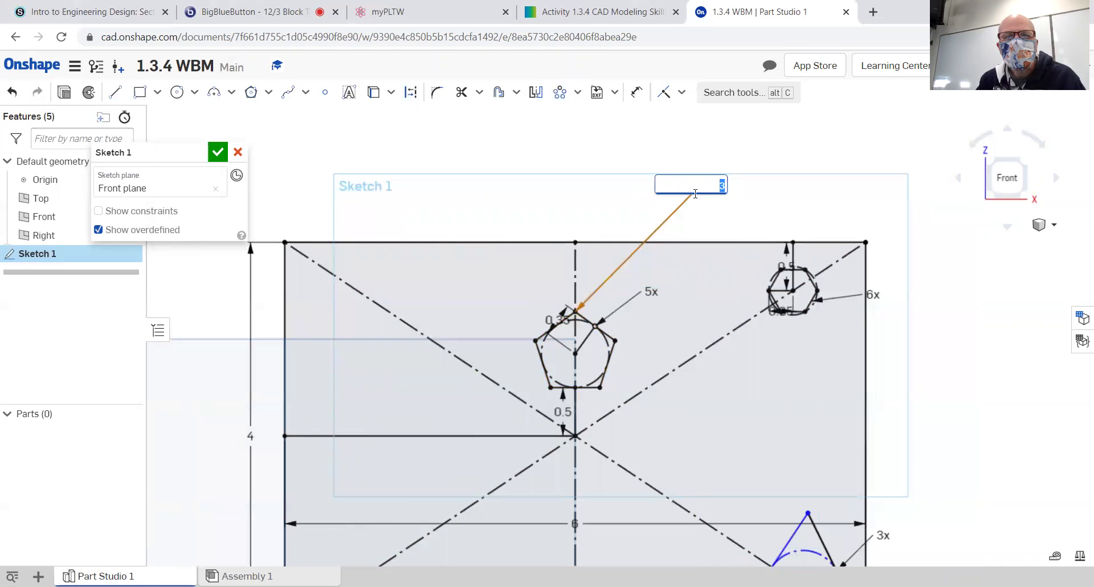
{"action": "type", "text": "5"}
{"action": "key", "text": "Return"}
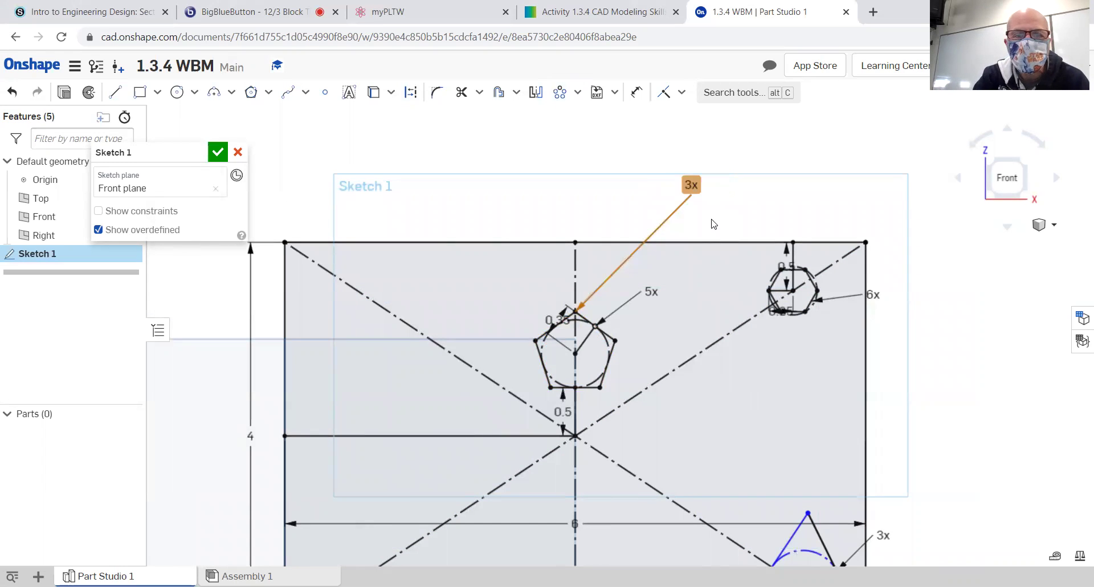
Step: Examine the pentagon's pattern constraints and where the patterned copies lie relative to the rectangle
{"action": "mouse_move", "coordinate": [689, 386]}
{"action": "middle_mouse_down"}
{"action": "mouse_move", "coordinate": [721, 296]}
{"action": "mouse_move", "coordinate": [764, 231]}
{"action": "middle_mouse_up"}
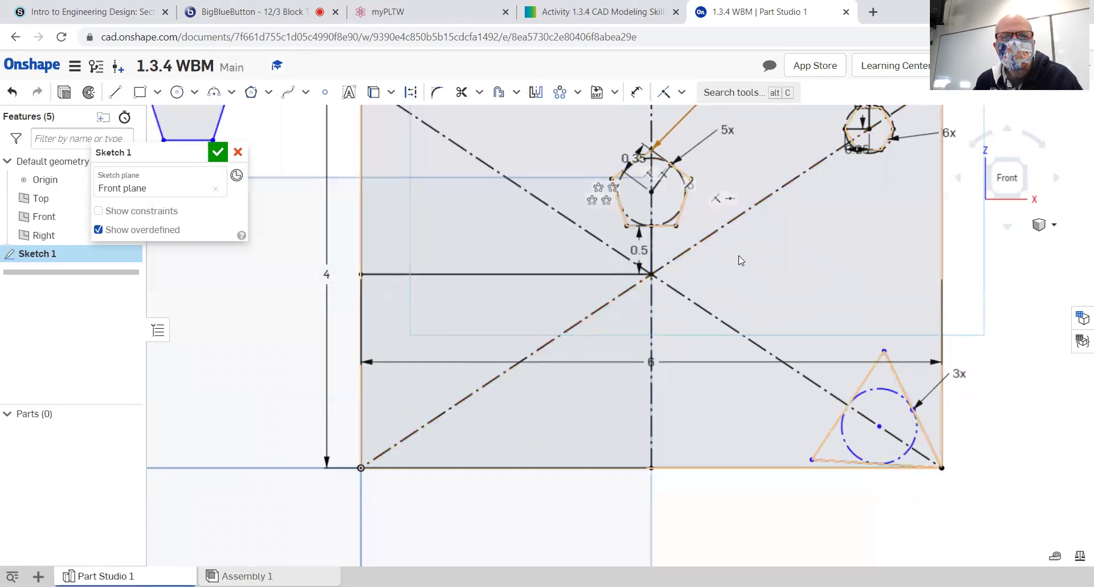
{"action": "scroll", "coordinate": [741, 260], "scroll_direction": "up", "scroll_amount": 3}
{"action": "scroll", "coordinate": [740, 260], "scroll_direction": "down", "scroll_amount": 1}
{"action": "scroll", "coordinate": [741, 260], "scroll_direction": "down", "scroll_amount": 1}
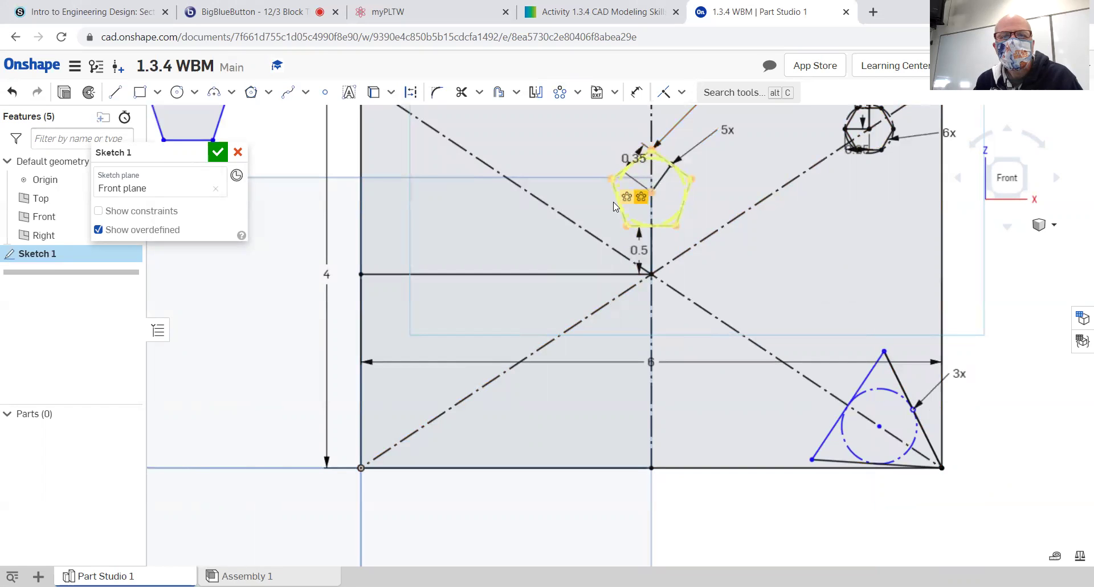
{"action": "scroll", "coordinate": [570, 224], "scroll_direction": "up", "scroll_amount": 1}
{"action": "scroll", "coordinate": [595, 188], "scroll_direction": "down", "scroll_amount": 2}
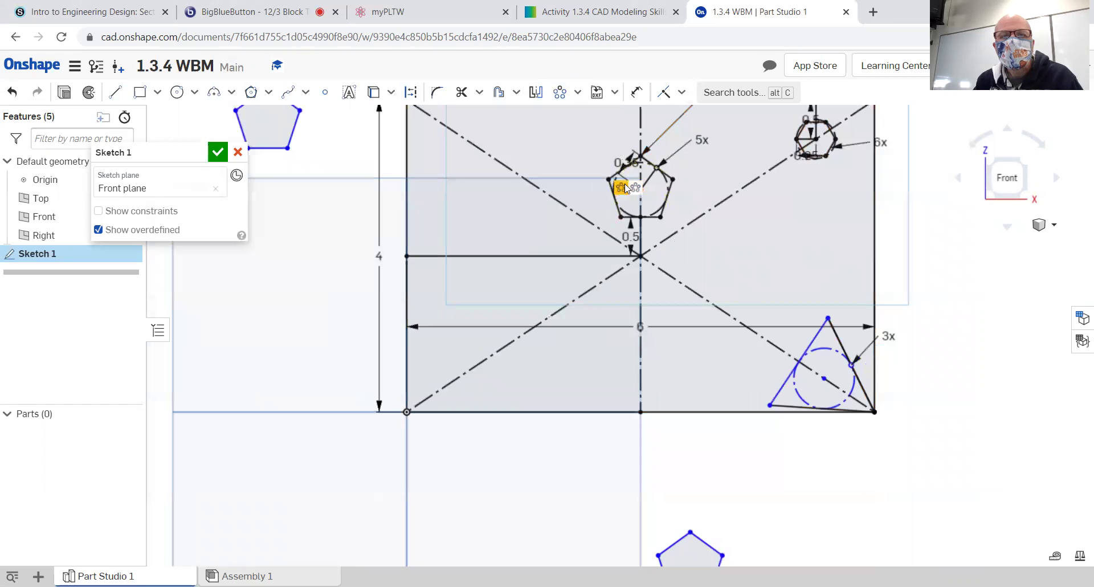
{"action": "left_click_drag", "start_coordinate": [635, 187], "coordinate": [559, 319]}
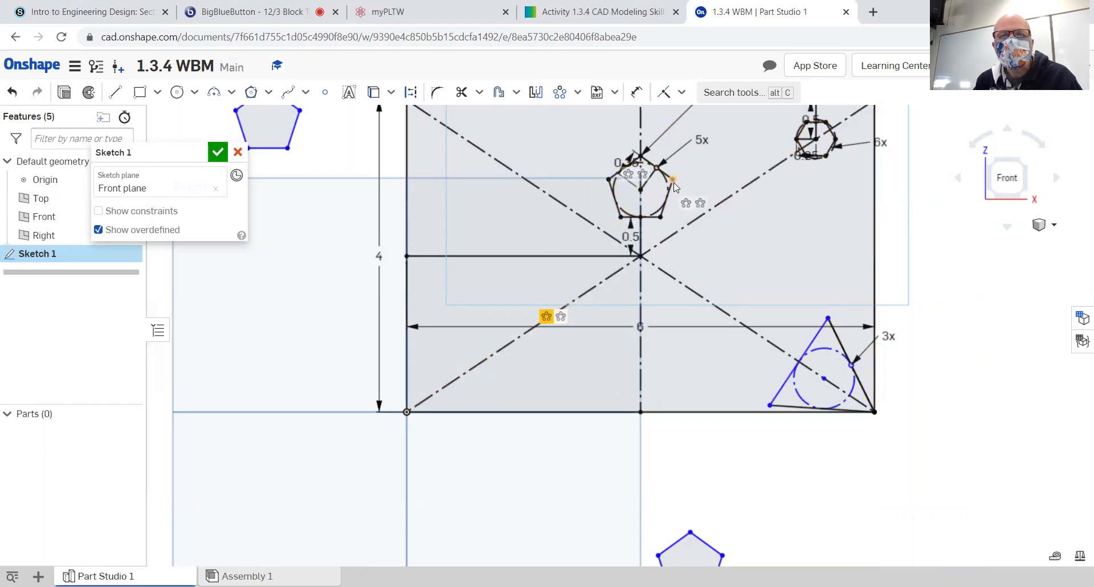
{"action": "left_click_drag", "start_coordinate": [641, 188], "coordinate": [683, 263]}
{"action": "left_click", "coordinate": [679, 369]}
{"action": "left_click", "coordinate": [679, 363]}
{"action": "scroll", "coordinate": [678, 360], "scroll_direction": "up", "scroll_amount": 3}
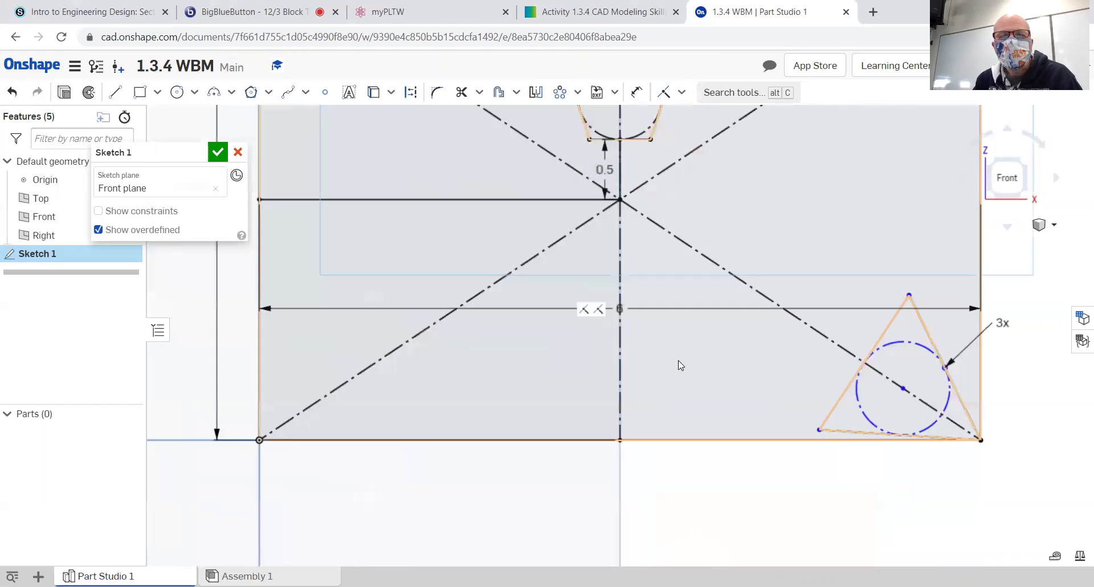
{"action": "scroll", "coordinate": [677, 359], "scroll_direction": "down", "scroll_amount": 5}
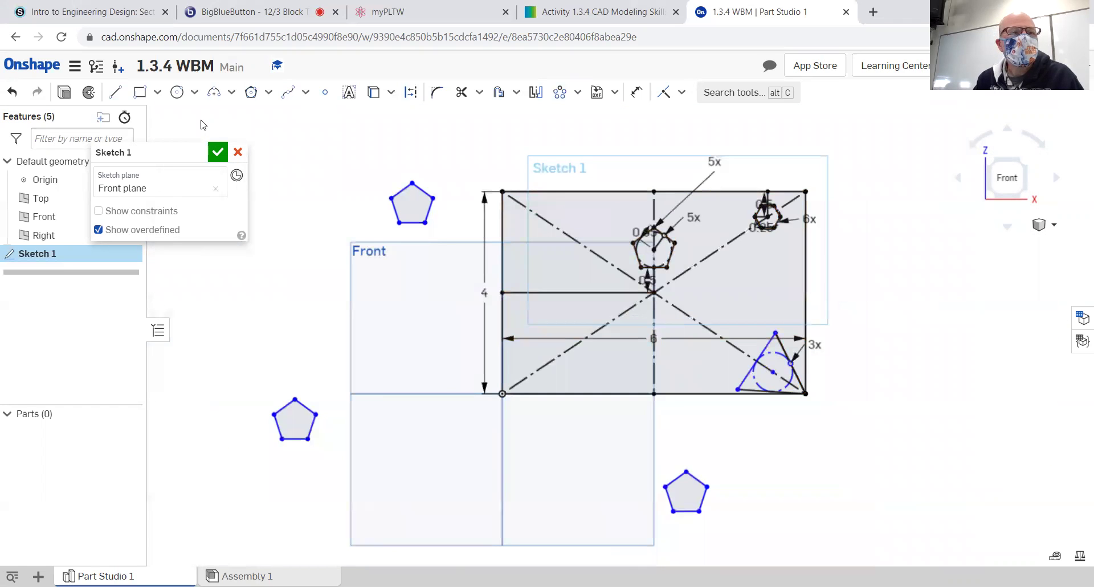
Step: Undo and redo the circular pattern and its instance count of 5 repeatedly to compare the sketch with and without it
{"action": "left_click", "coordinate": [13, 92]}
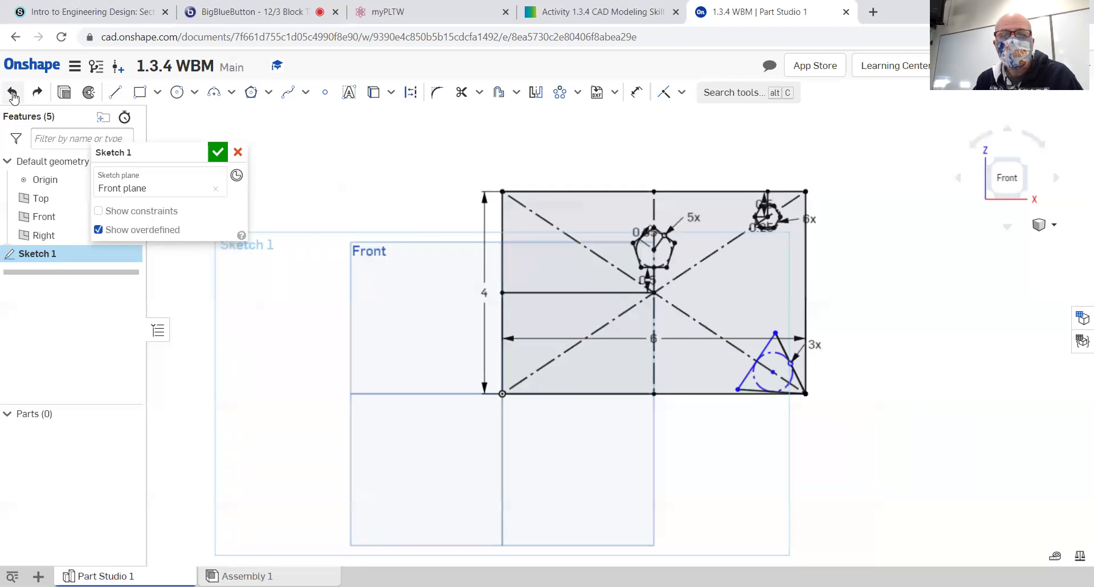
{"action": "left_click", "coordinate": [13, 93]}
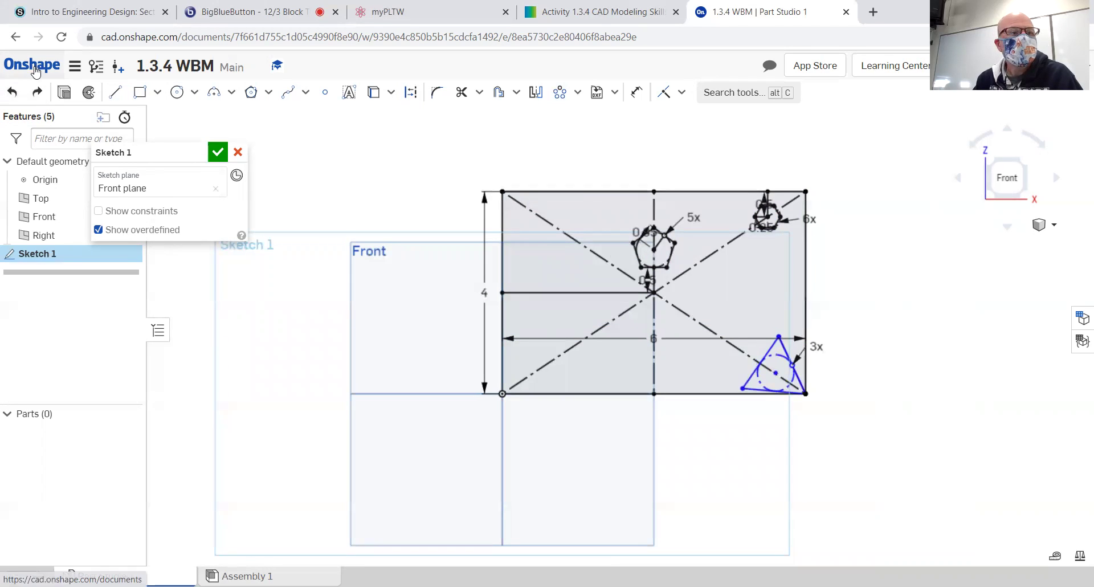
{"action": "left_click", "coordinate": [36, 92]}
{"action": "left_click", "coordinate": [35, 92]}
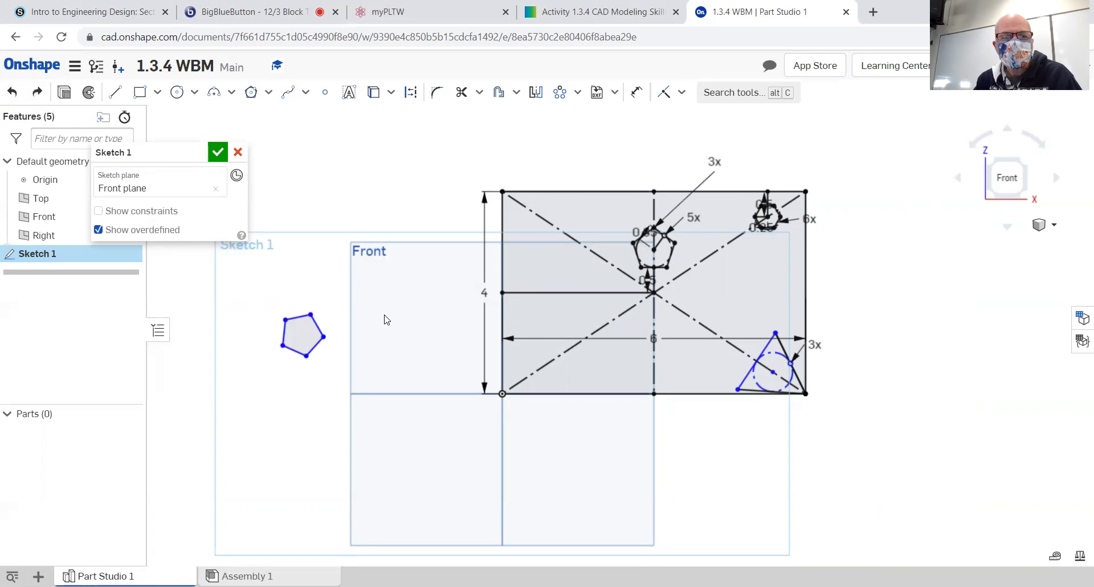
{"action": "scroll", "coordinate": [386, 320], "scroll_direction": "down", "scroll_amount": 4}
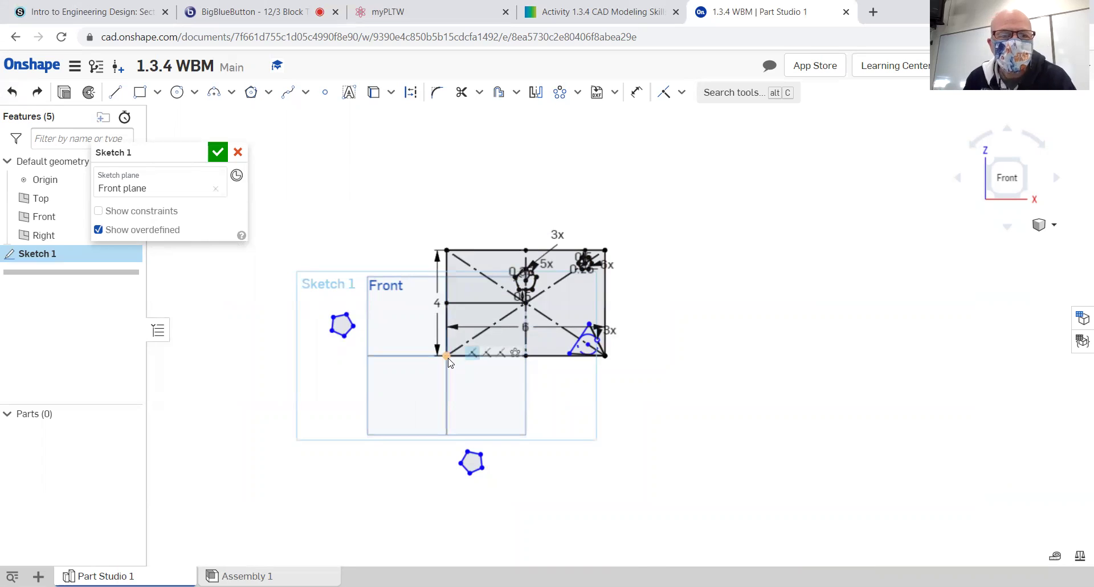
{"action": "left_click", "coordinate": [10, 92]}
{"action": "left_click", "coordinate": [10, 91]}
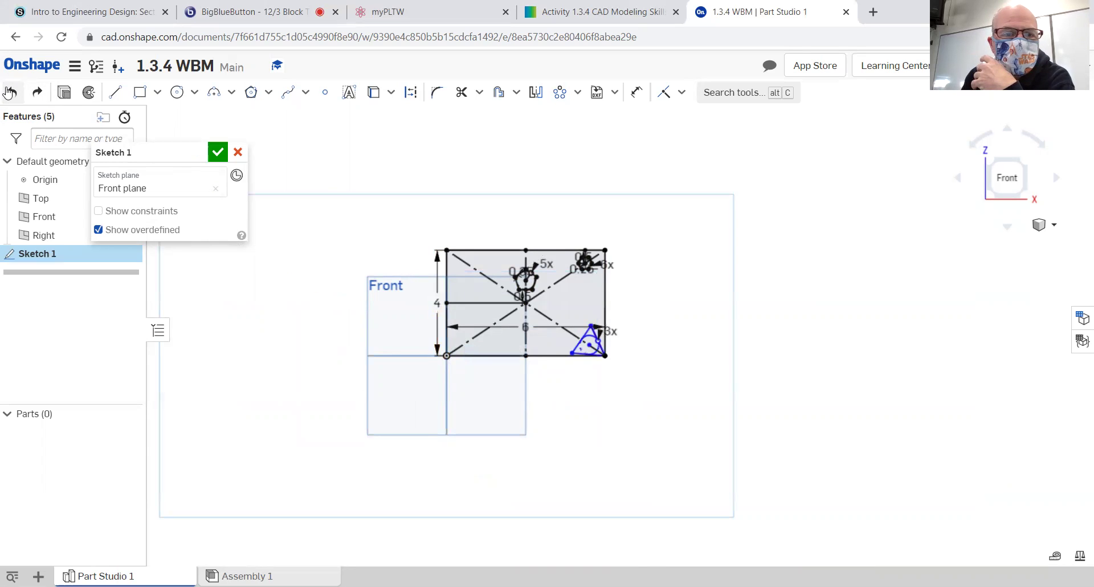
{"action": "left_click", "coordinate": [36, 92]}
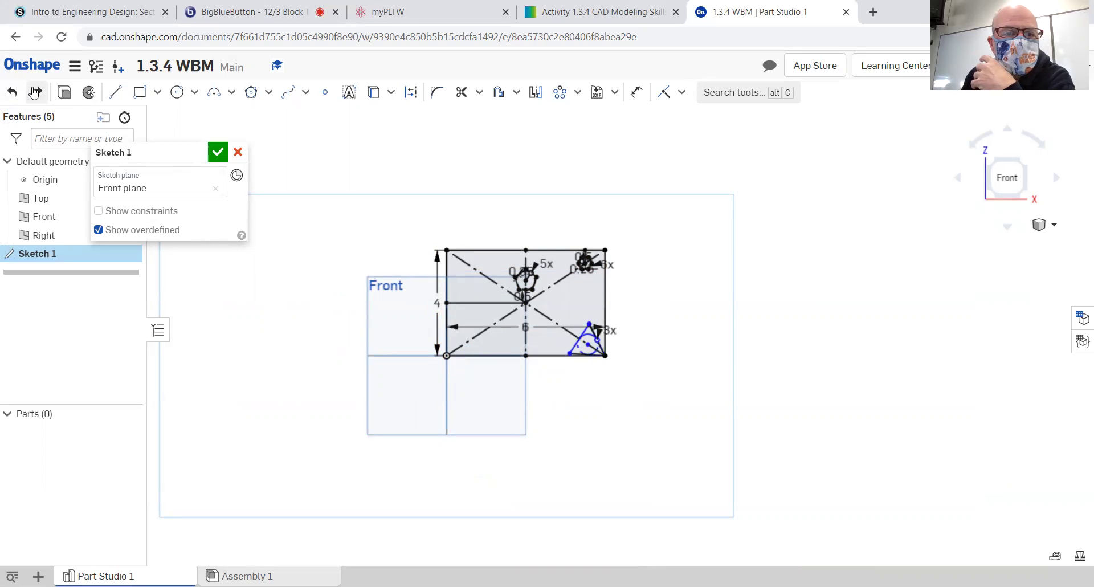
{"action": "left_click", "coordinate": [35, 92]}
{"action": "left_click", "coordinate": [36, 92]}
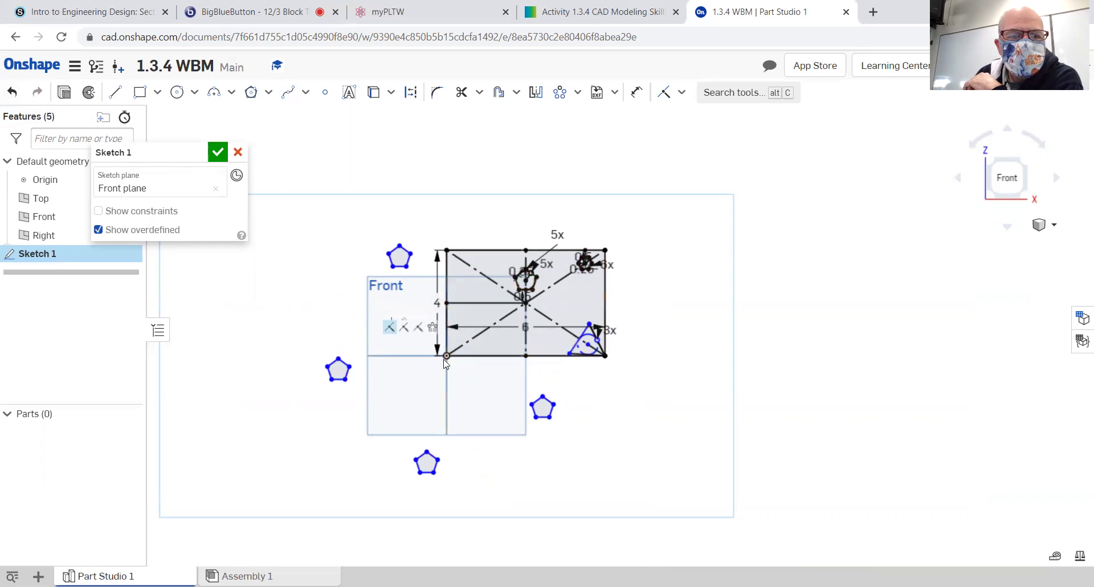
Step: Move the circular pattern into the rectangle and snap its centre point onto the intersection of the diagonals
{"action": "mouse_move", "coordinate": [344, 374]}
{"action": "left_mouse_down"}
{"action": "mouse_move", "coordinate": [442, 366]}
{"action": "mouse_move", "coordinate": [447, 375]}
{"action": "mouse_move", "coordinate": [388, 427]}
{"action": "mouse_move", "coordinate": [345, 385]}
{"action": "mouse_move", "coordinate": [409, 339]}
{"action": "mouse_move", "coordinate": [539, 334]}
{"action": "mouse_move", "coordinate": [561, 349]}
{"action": "mouse_move", "coordinate": [505, 414]}
{"action": "mouse_move", "coordinate": [426, 393]}
{"action": "mouse_move", "coordinate": [523, 387]}
{"action": "left_mouse_up"}
{"action": "scroll", "coordinate": [523, 387], "scroll_direction": "down", "scroll_amount": 1}
{"action": "scroll", "coordinate": [524, 388], "scroll_direction": "down", "scroll_amount": 1}
{"action": "scroll", "coordinate": [524, 388], "scroll_direction": "up", "scroll_amount": 1}
{"action": "scroll", "coordinate": [523, 390], "scroll_direction": "up", "scroll_amount": 5}
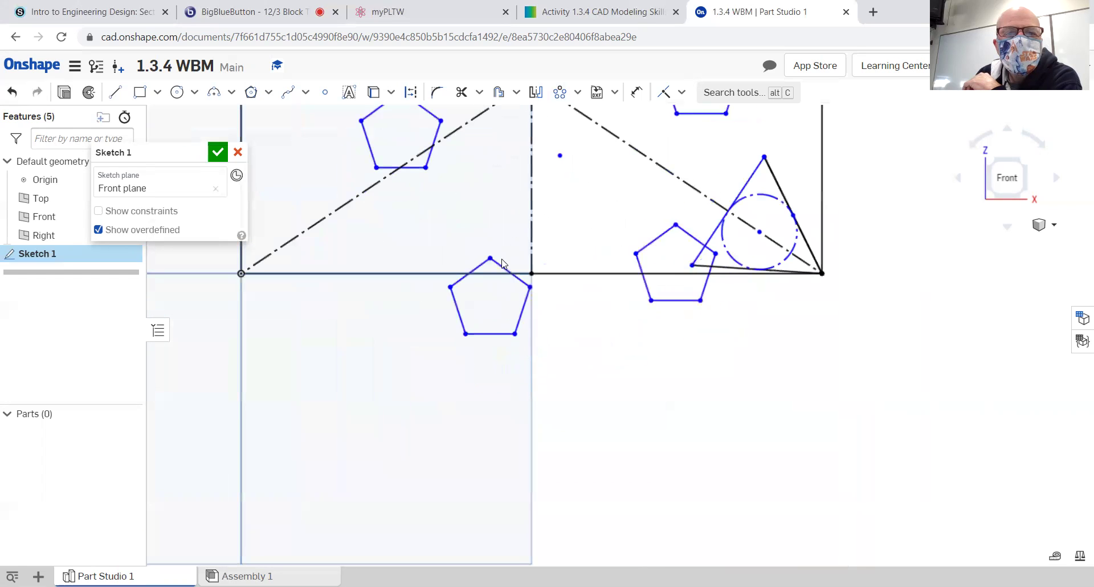
{"action": "middle_click_drag", "start_coordinate": [481, 263], "coordinate": [416, 412]}
{"action": "mouse_move", "coordinate": [416, 412]}
{"action": "left_mouse_down"}
{"action": "mouse_move", "coordinate": [450, 354]}
{"action": "mouse_move", "coordinate": [427, 404]}
{"action": "mouse_move", "coordinate": [436, 387]}
{"action": "left_mouse_up"}
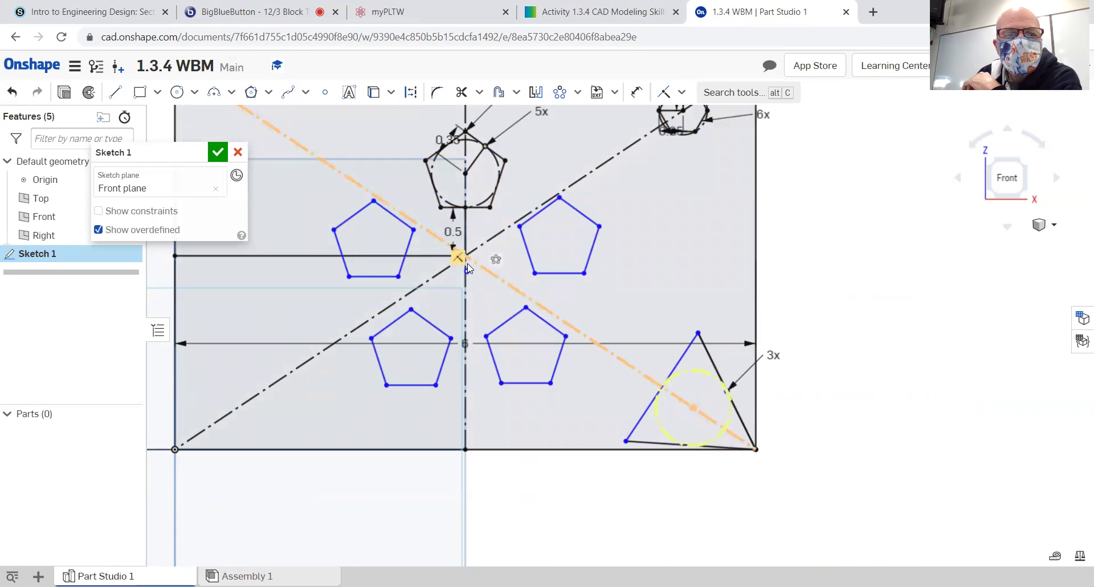
{"action": "mouse_move", "coordinate": [467, 271]}
{"action": "left_mouse_down"}
{"action": "mouse_move", "coordinate": [481, 283]}
{"action": "mouse_move", "coordinate": [468, 260]}
{"action": "left_mouse_up"}
{"action": "key", "text": "d"}
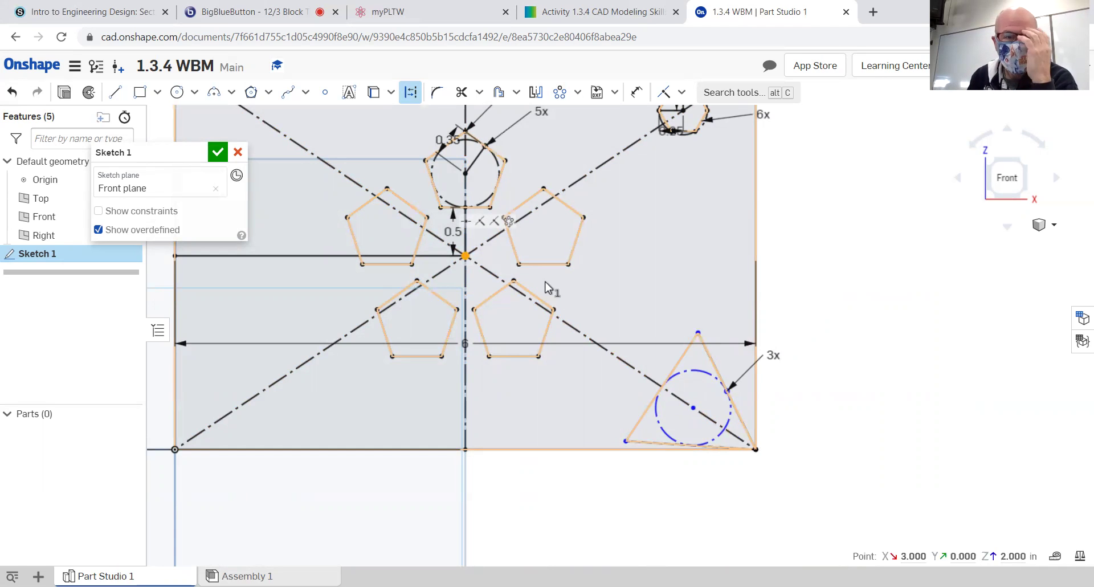
Step: Check Figure 6 on the activity page and draw a construction circle about 1 in in diameter at the rectangle's centre in Onshape
{"action": "left_click", "coordinate": [584, 15]}
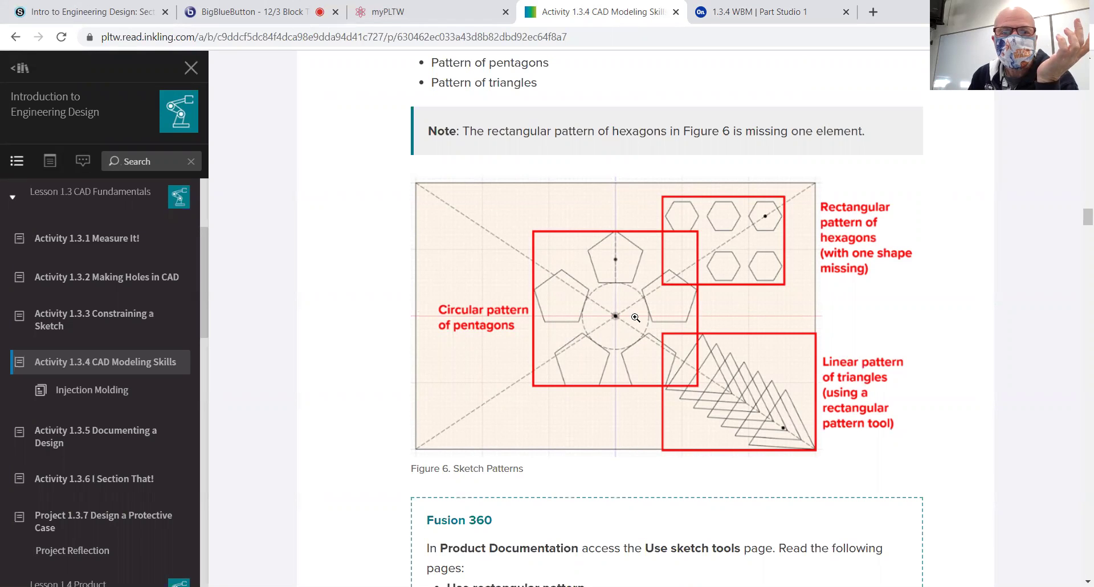
{"action": "left_click", "coordinate": [744, 6]}
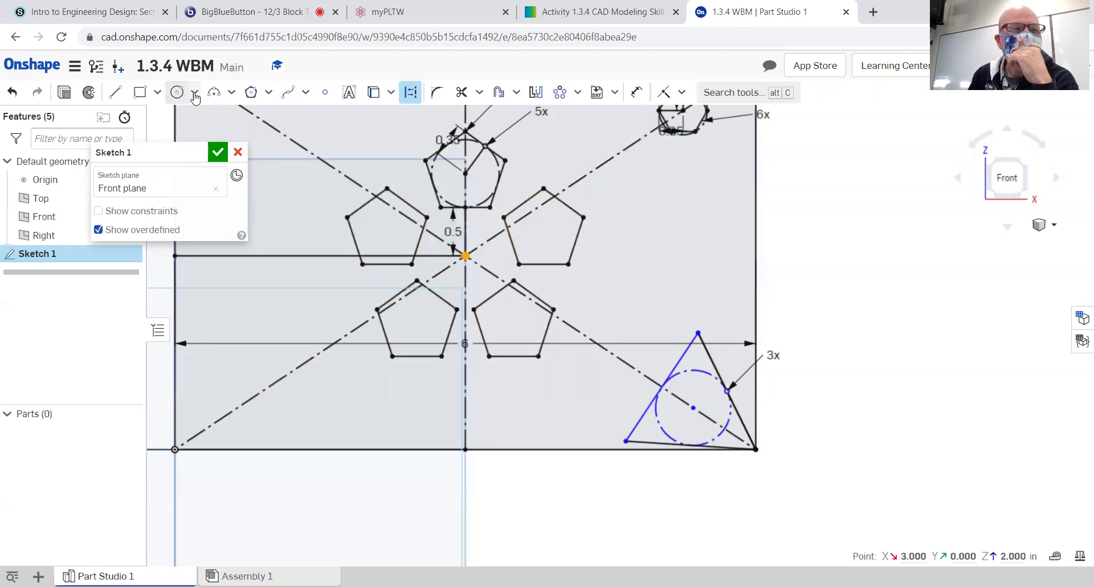
{"action": "left_click", "coordinate": [178, 93]}
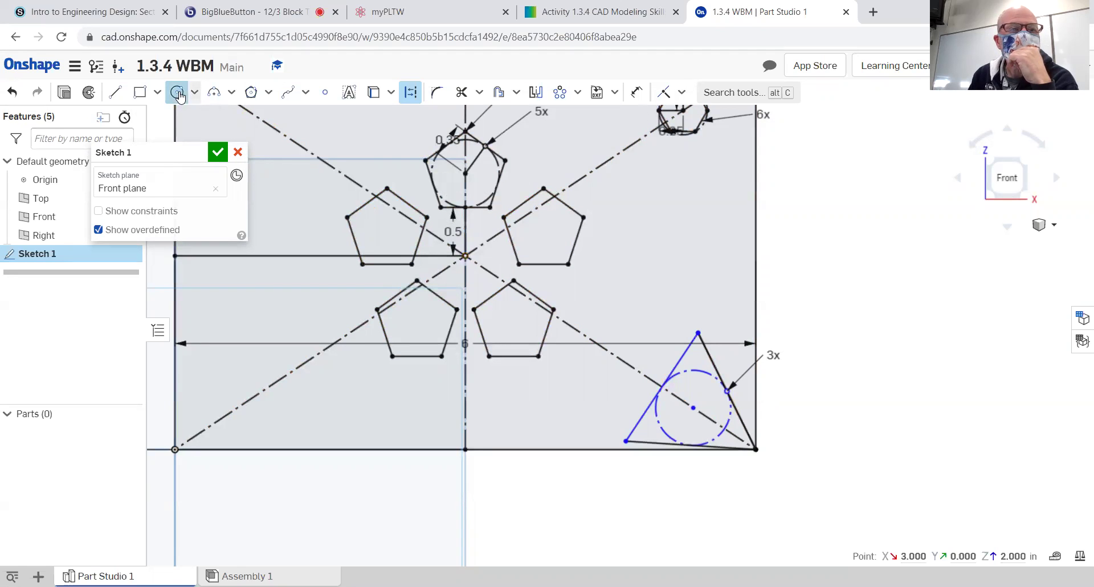
{"action": "left_click", "coordinate": [466, 256]}
{"action": "left_click", "coordinate": [512, 237]}
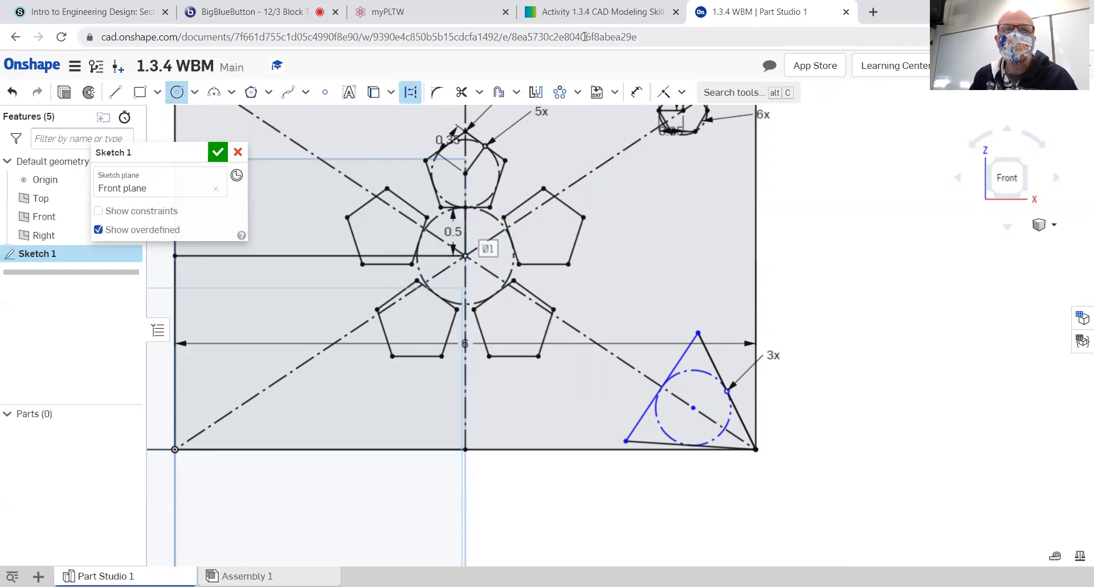
Step: Compare the pentagon pattern and central construction circle with Figure 6 on the activity page
{"action": "key", "text": "ctrl+shift+Tab"}
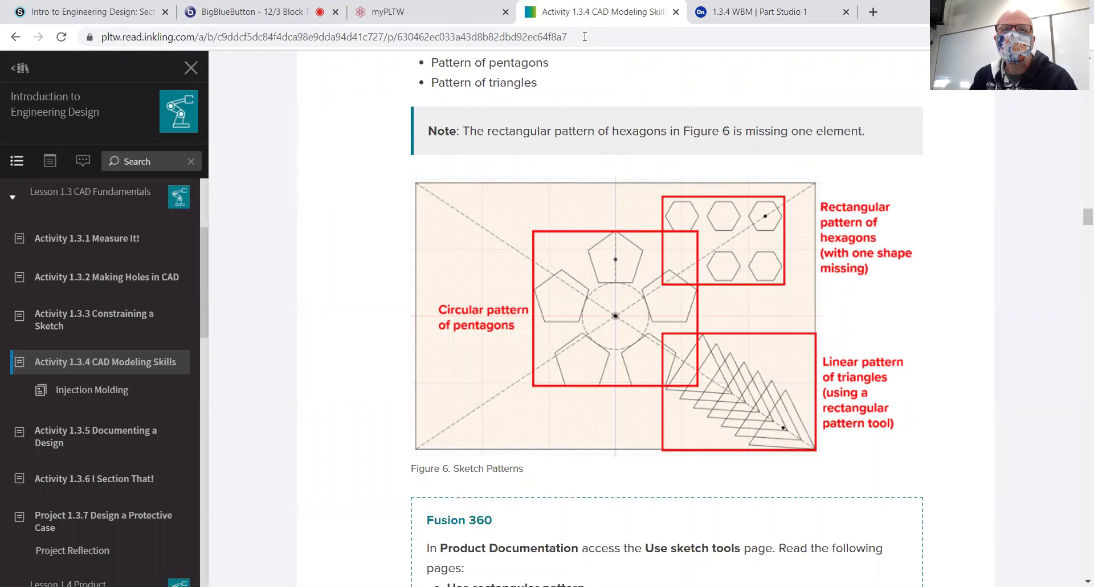
{"action": "key", "text": "ctrl+Tab"}
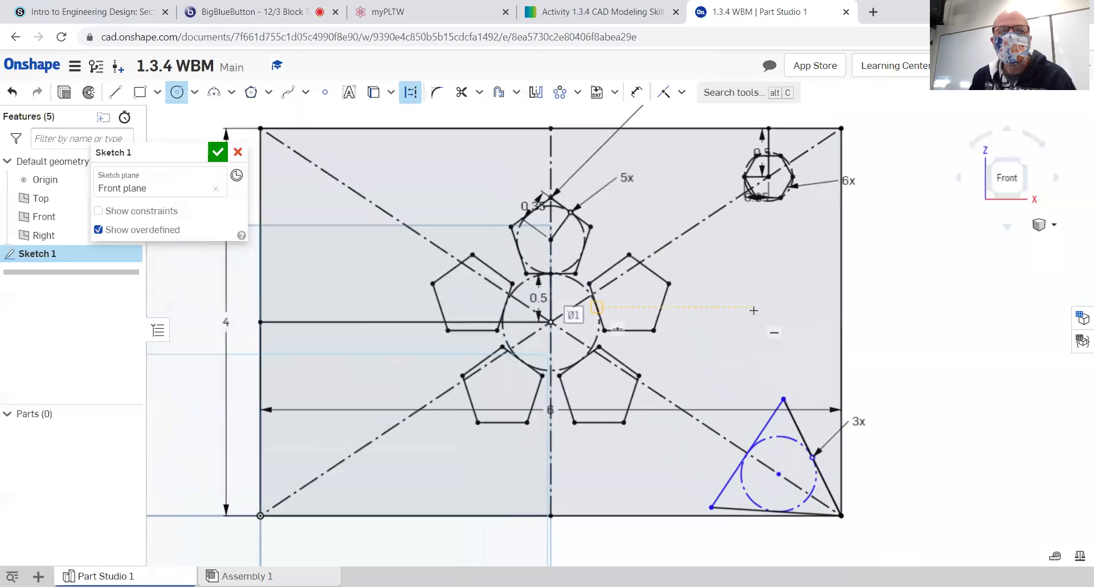
{"action": "scroll", "coordinate": [752, 307], "scroll_direction": "up", "scroll_amount": 3}
{"action": "scroll", "coordinate": [756, 309], "scroll_direction": "down", "scroll_amount": 1}
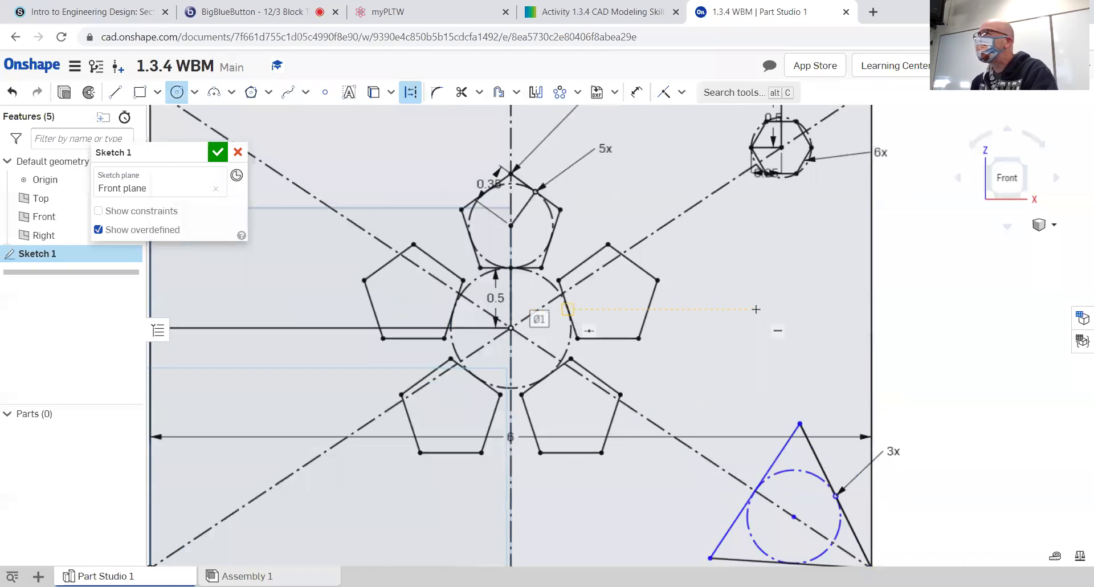